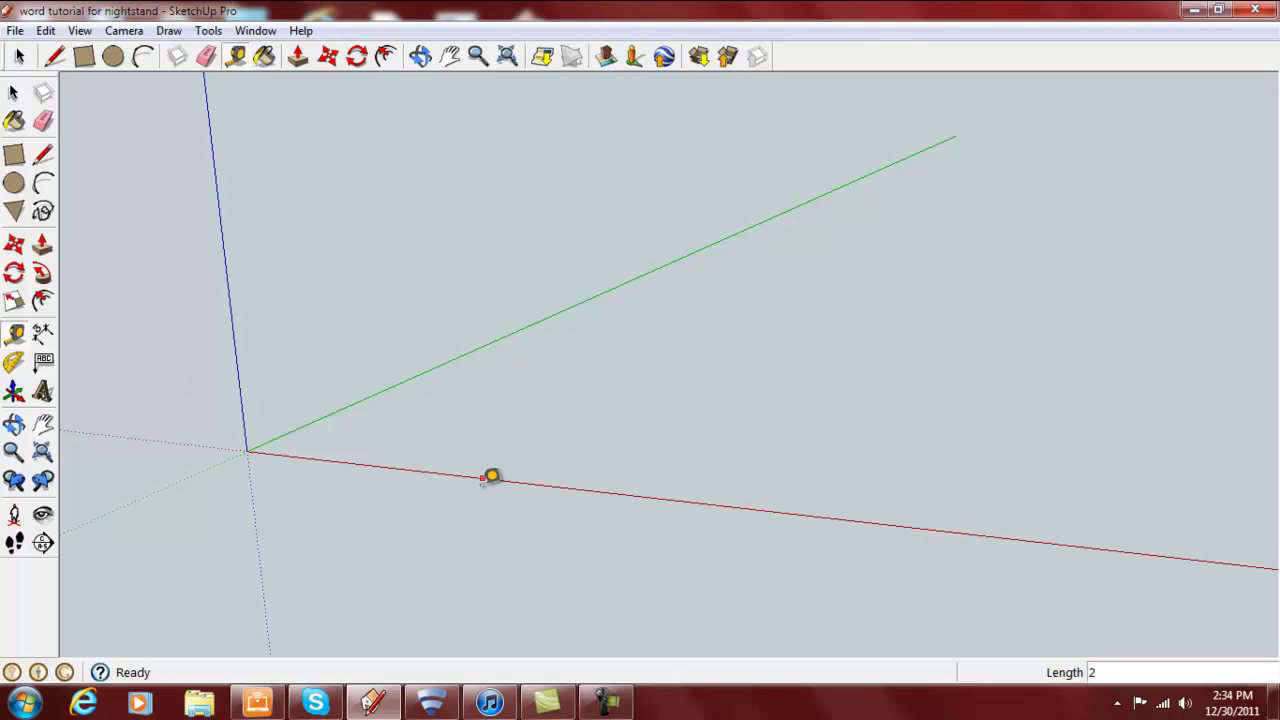
# - Review the camera options and keep the model's length precision at 1/16"
pyautogui.click(124, 32)
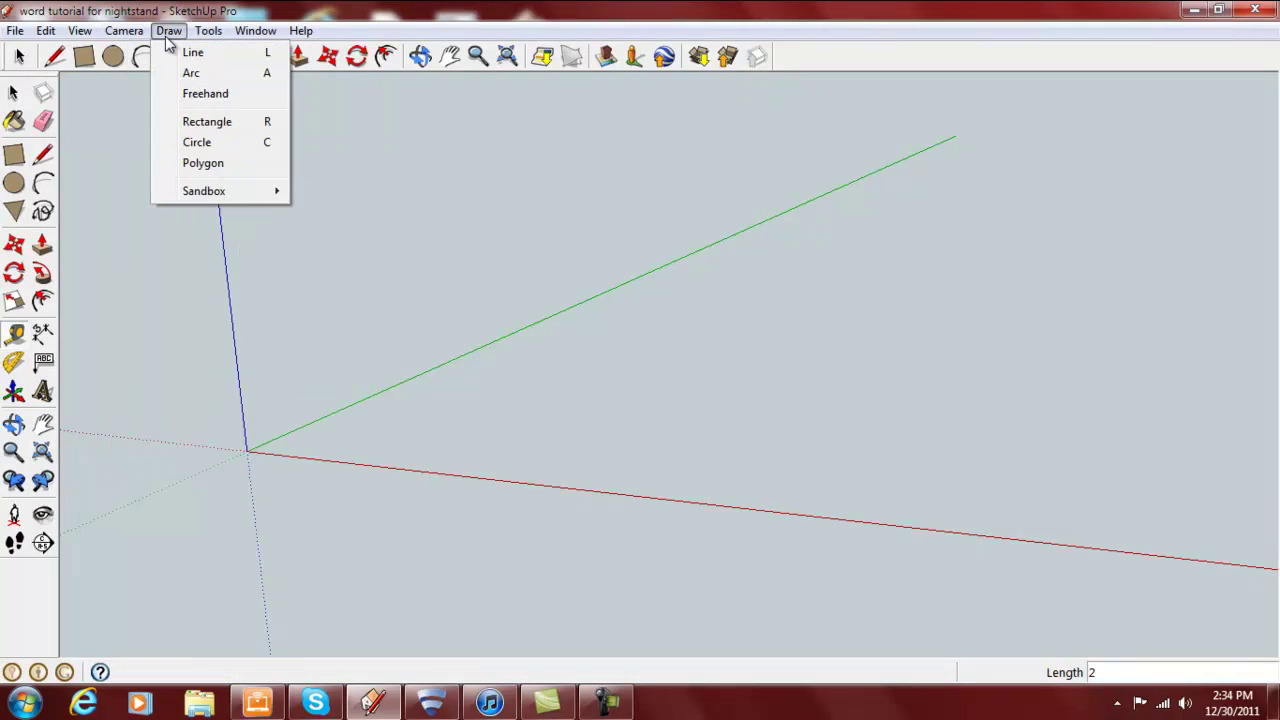
pyautogui.click(251, 35)
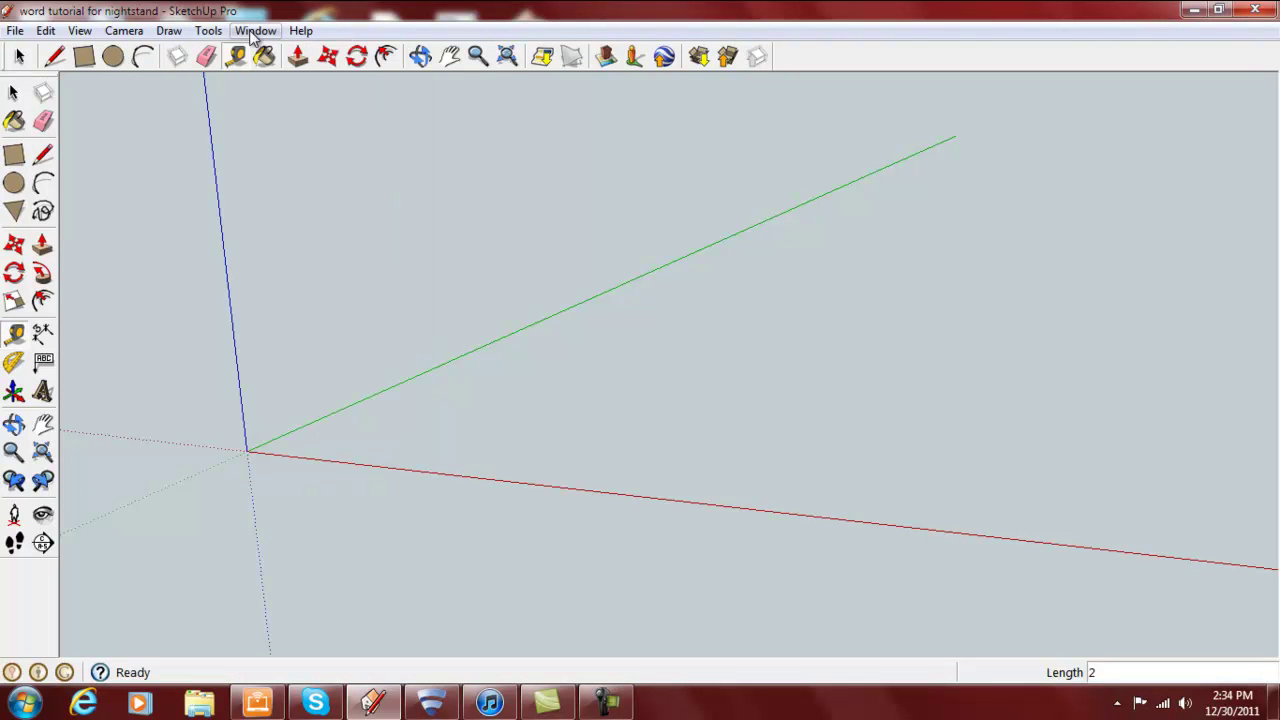
pyautogui.click(251, 35)
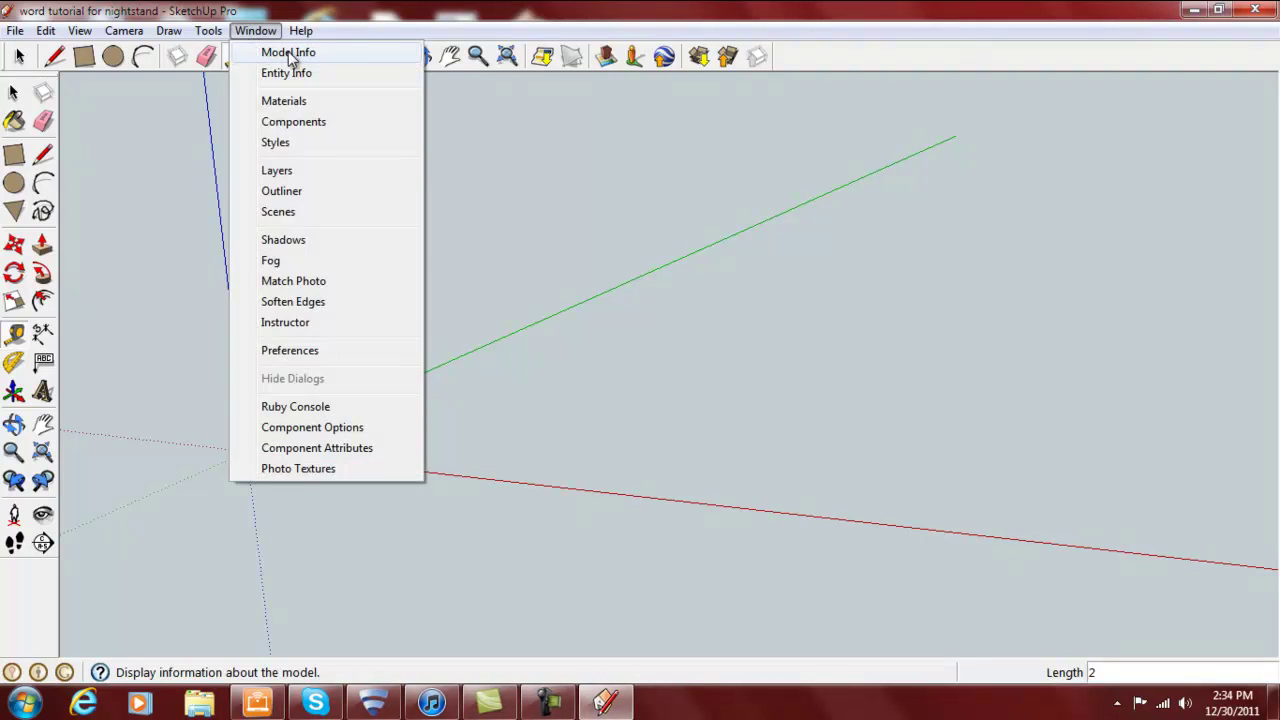
pyautogui.click(288, 54)
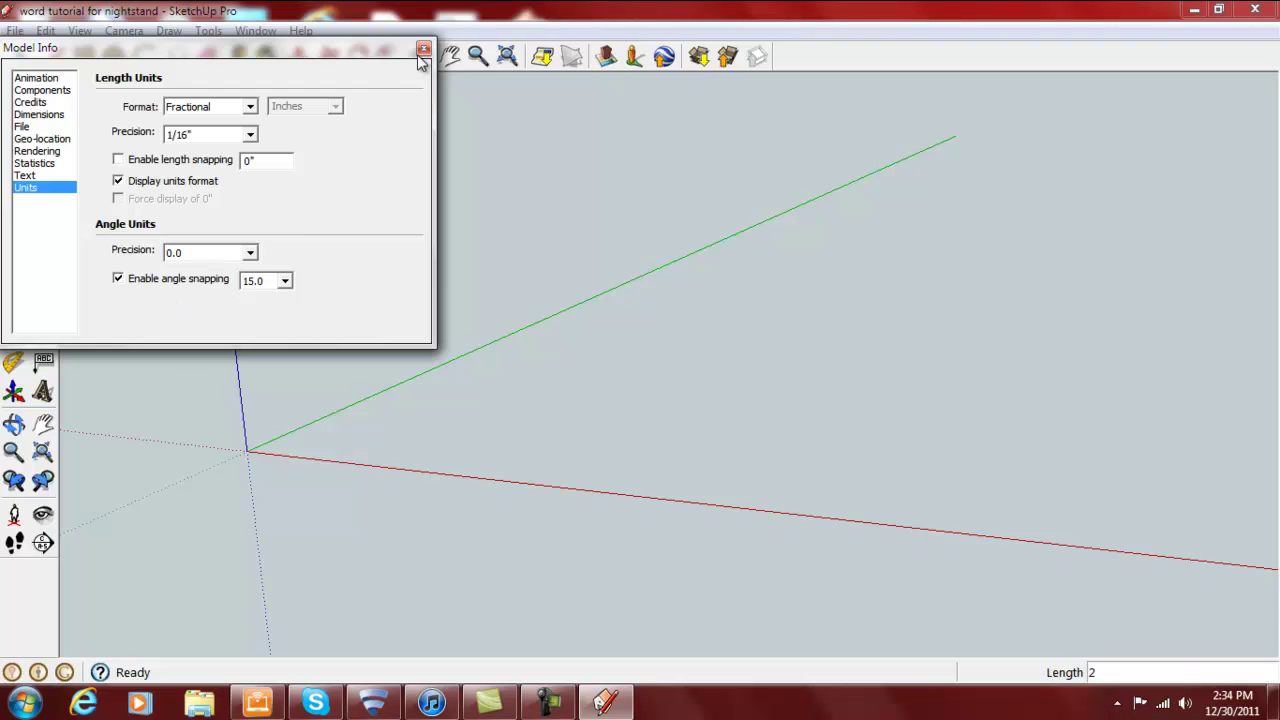
pyautogui.click(249, 134)
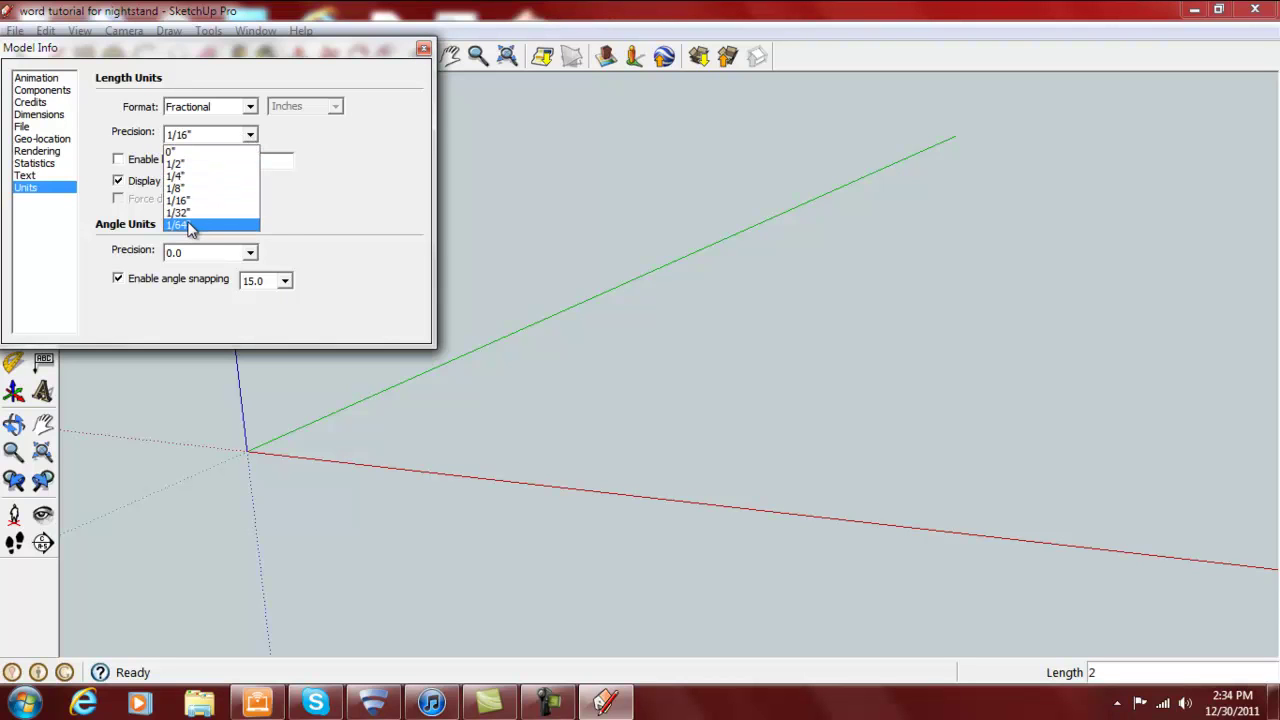
pyautogui.click(200, 134)
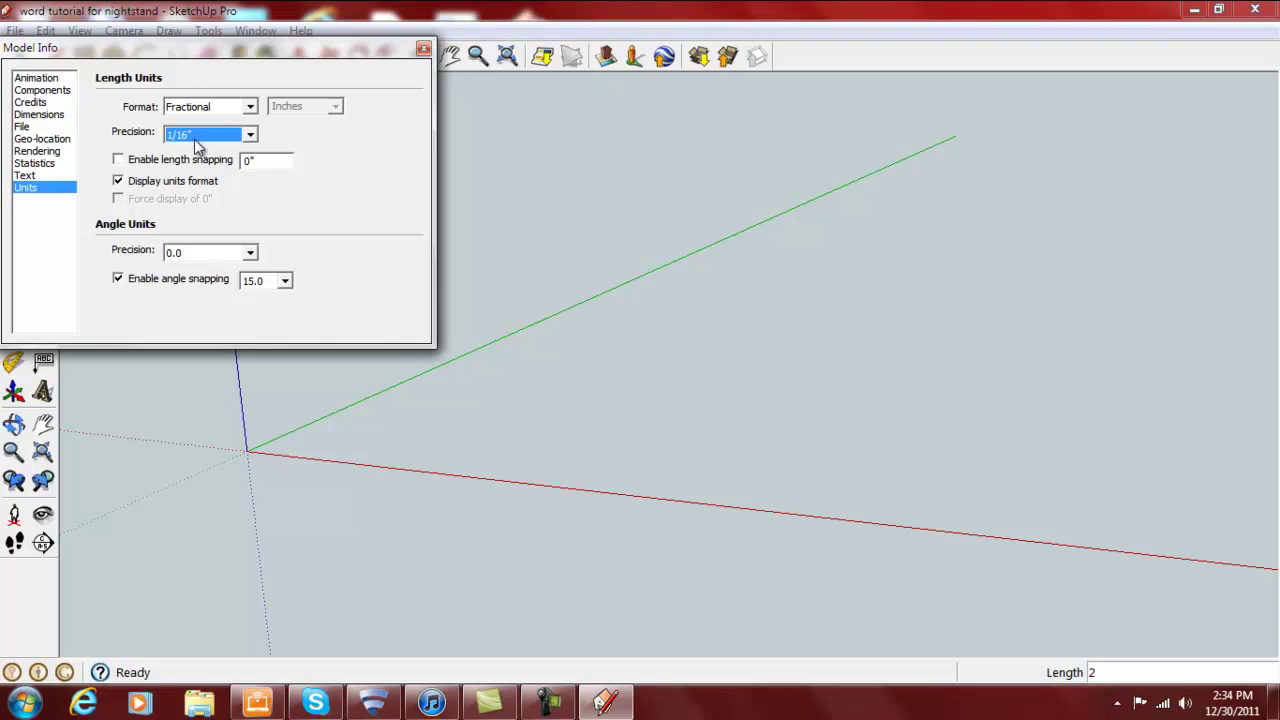
pyautogui.click(424, 49)
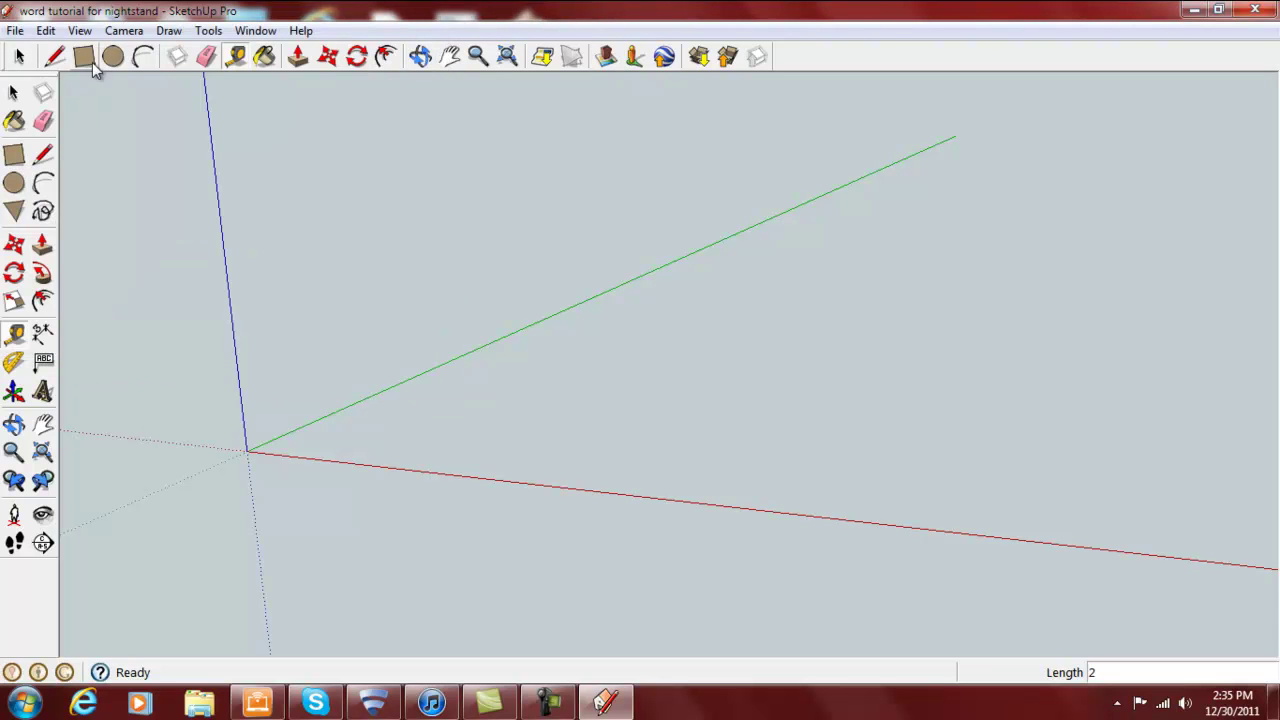
pyautogui.click(124, 30)
pyautogui.moveTo(160, 100)
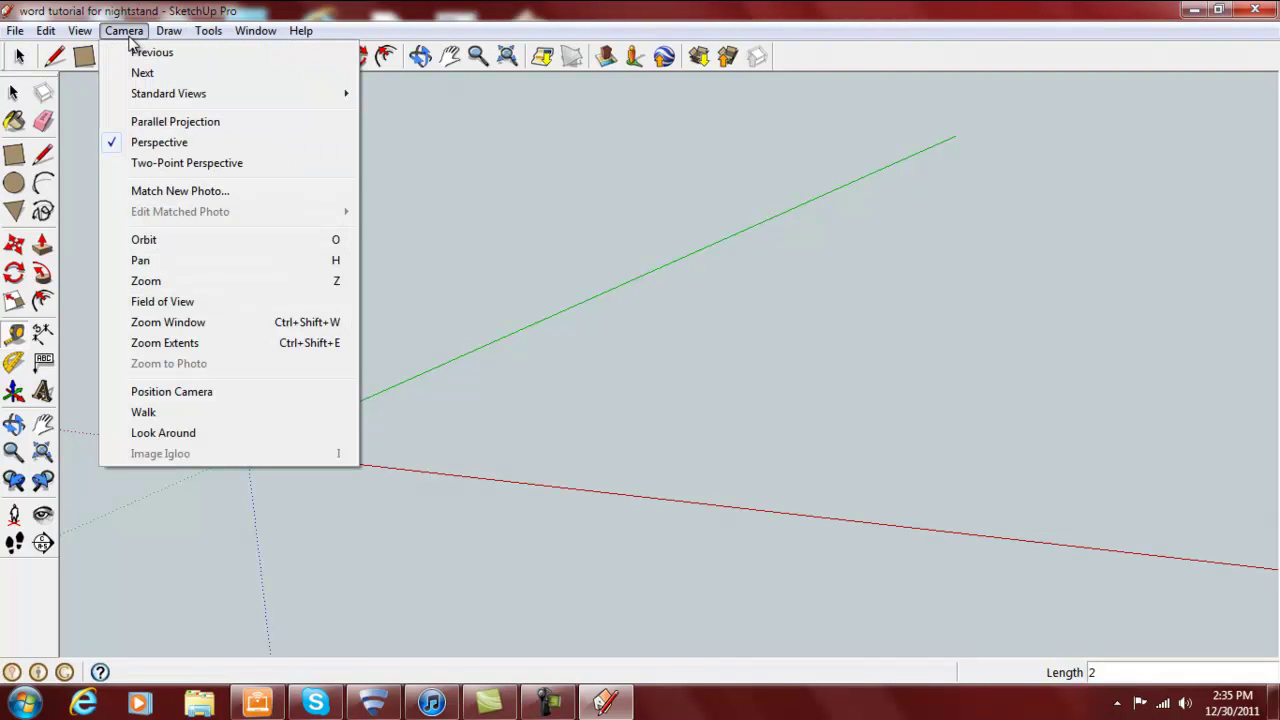
pyautogui.moveTo(80, 32)
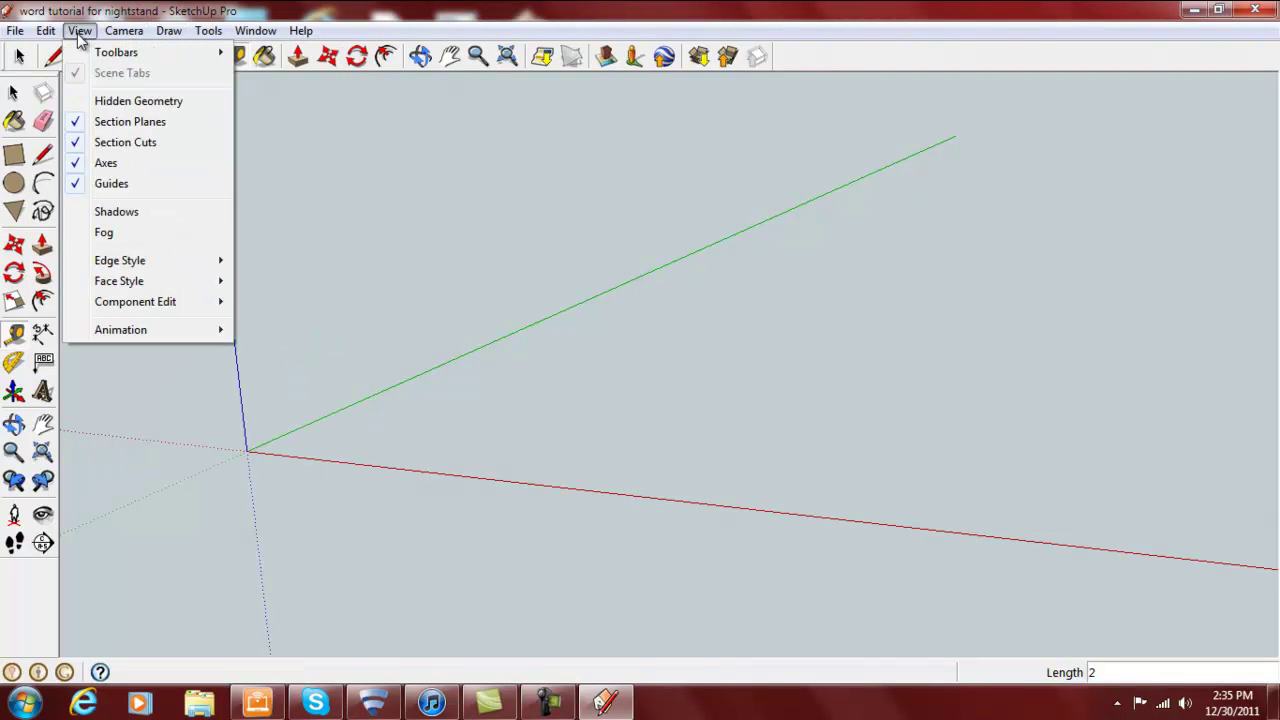
pyautogui.moveTo(126, 52)
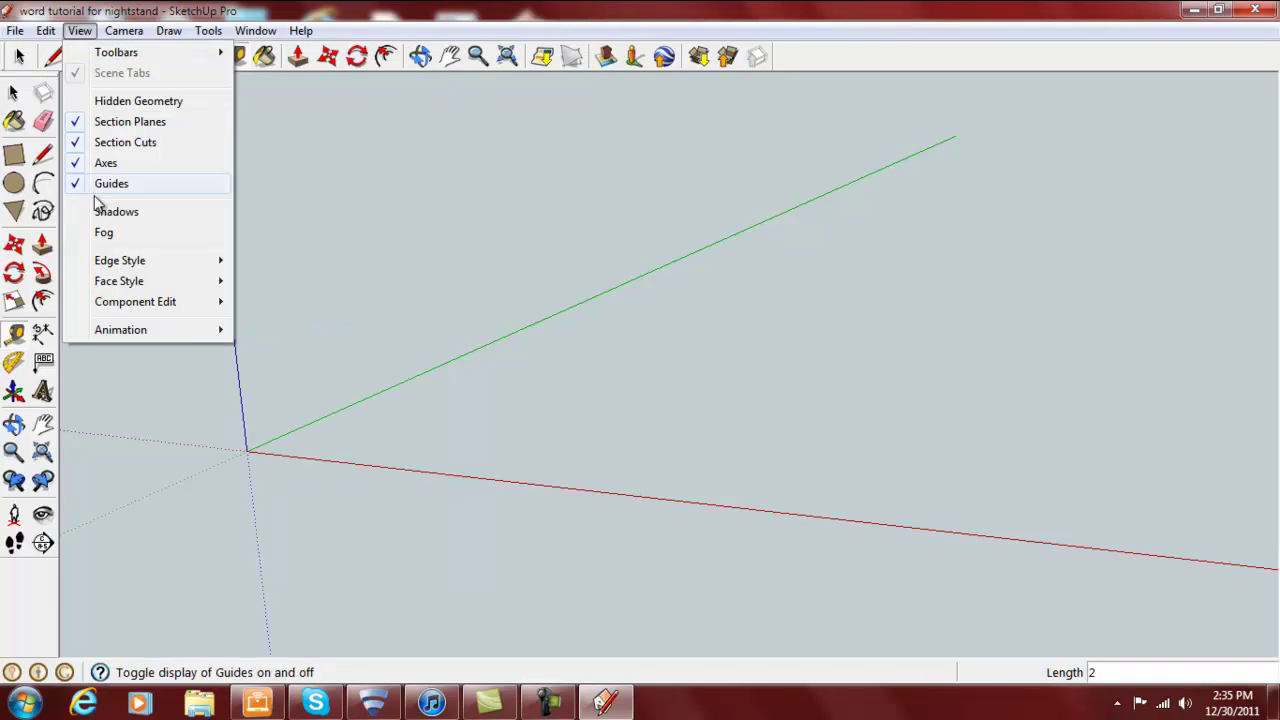
# - Use the Tape Measure to place a guide 2" off the red axis
pyautogui.click(462, 110)
pyautogui.press('t')
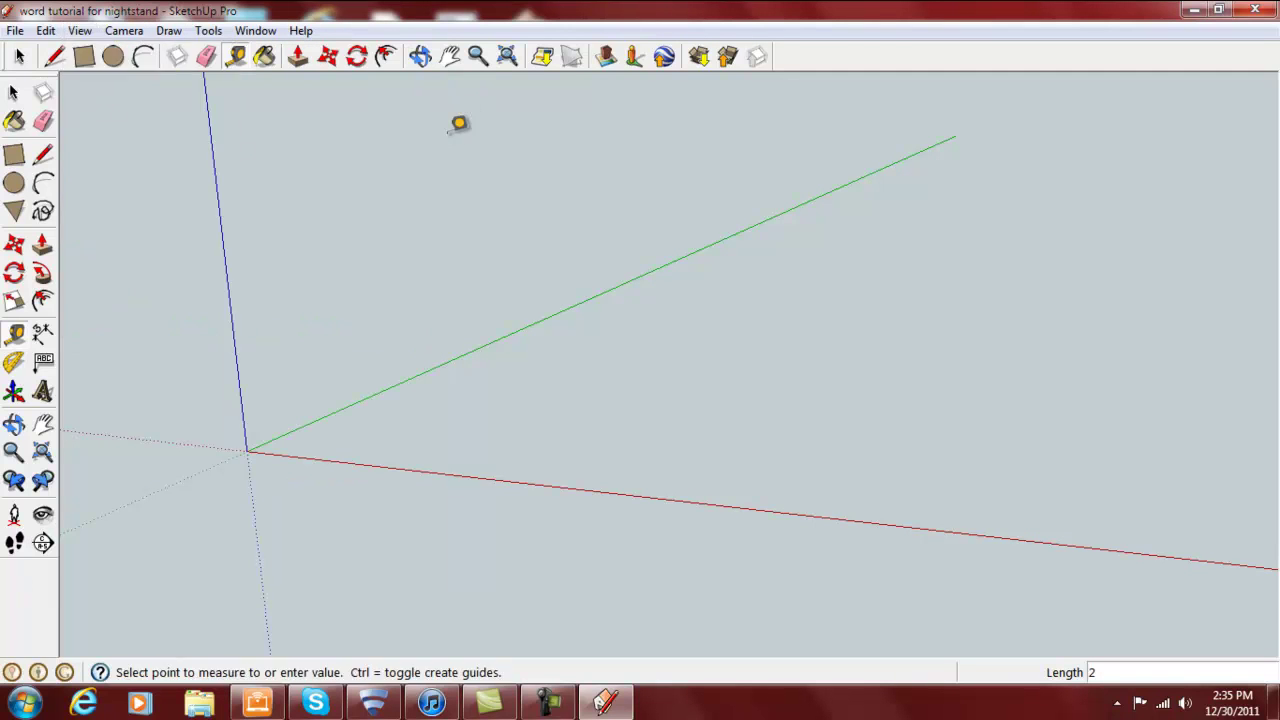
pyautogui.click(143, 240)
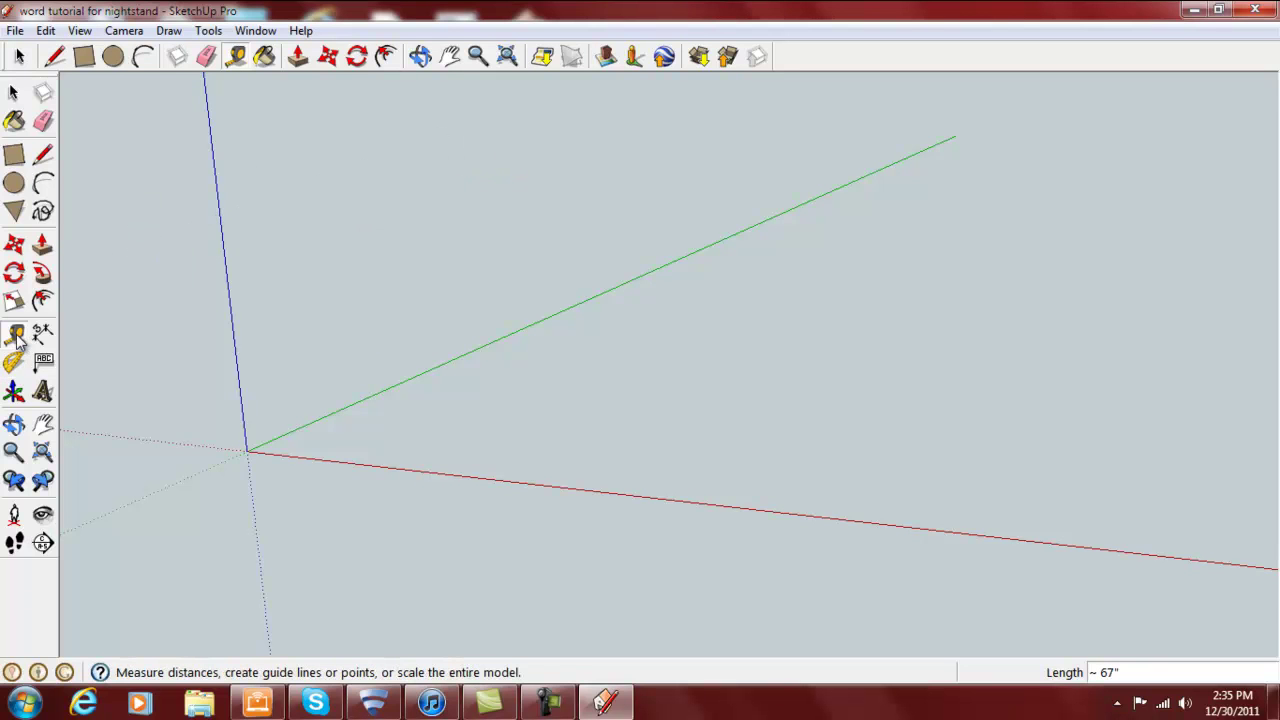
pyautogui.click(428, 469)
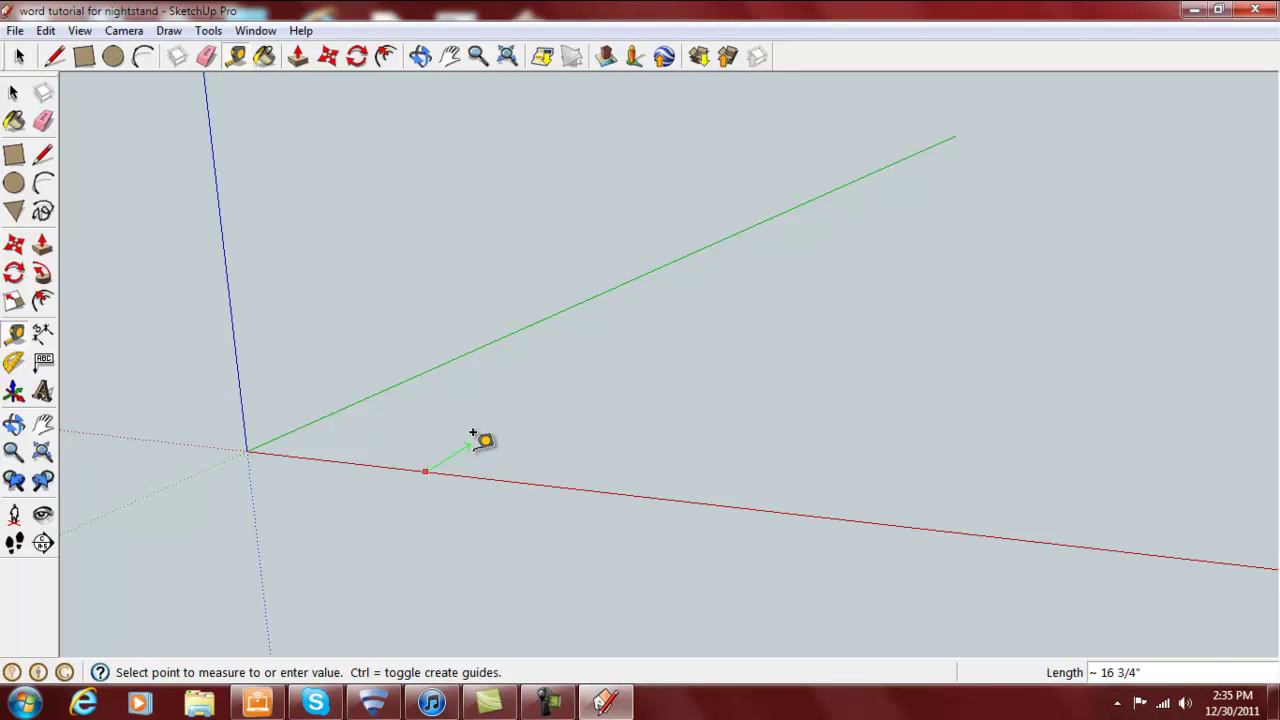
pyautogui.write('2')
pyautogui.press('Return')
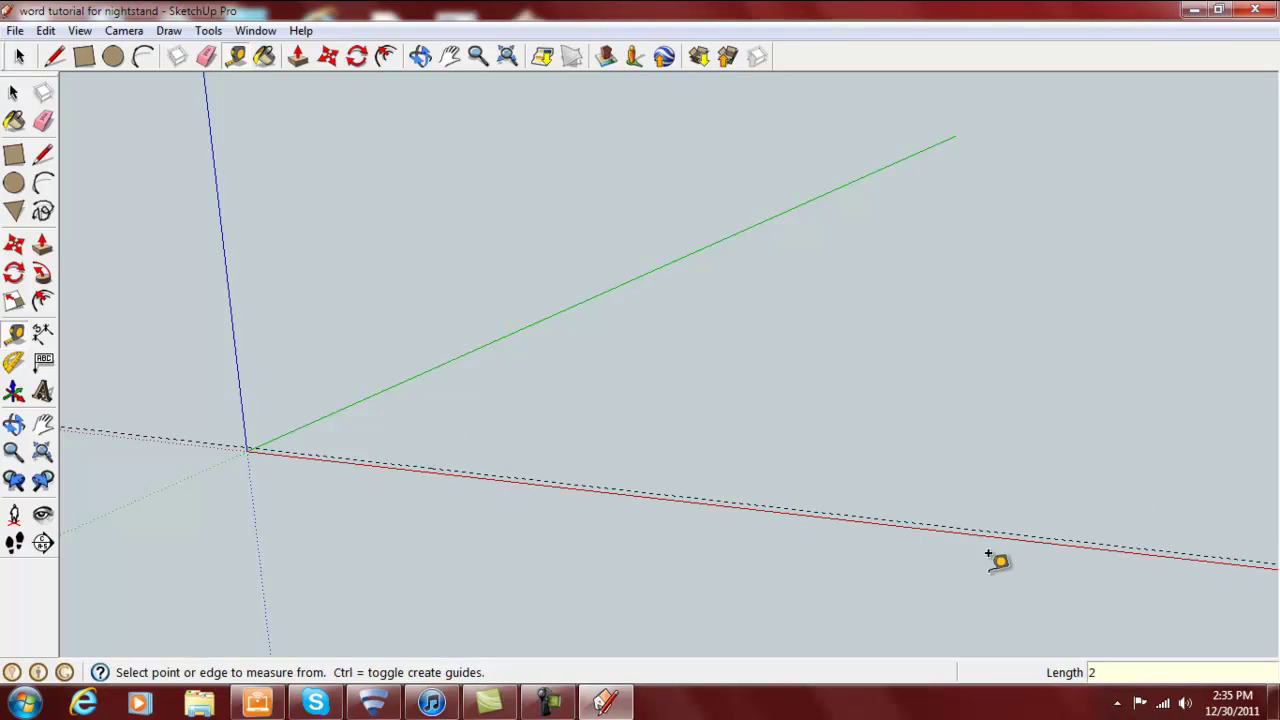
# - Draw a 16" by 12.5" rectangle starting on the red axis, then zoom in
pyautogui.click(13, 158)
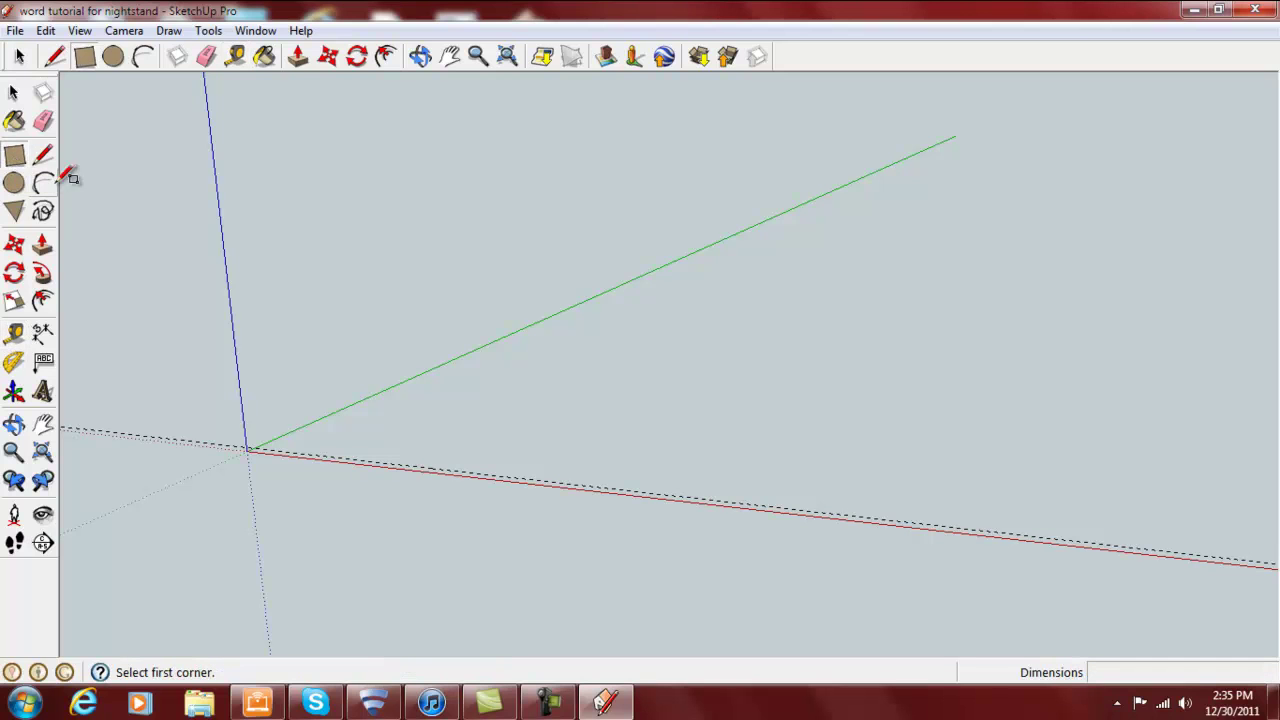
pyautogui.click(389, 463)
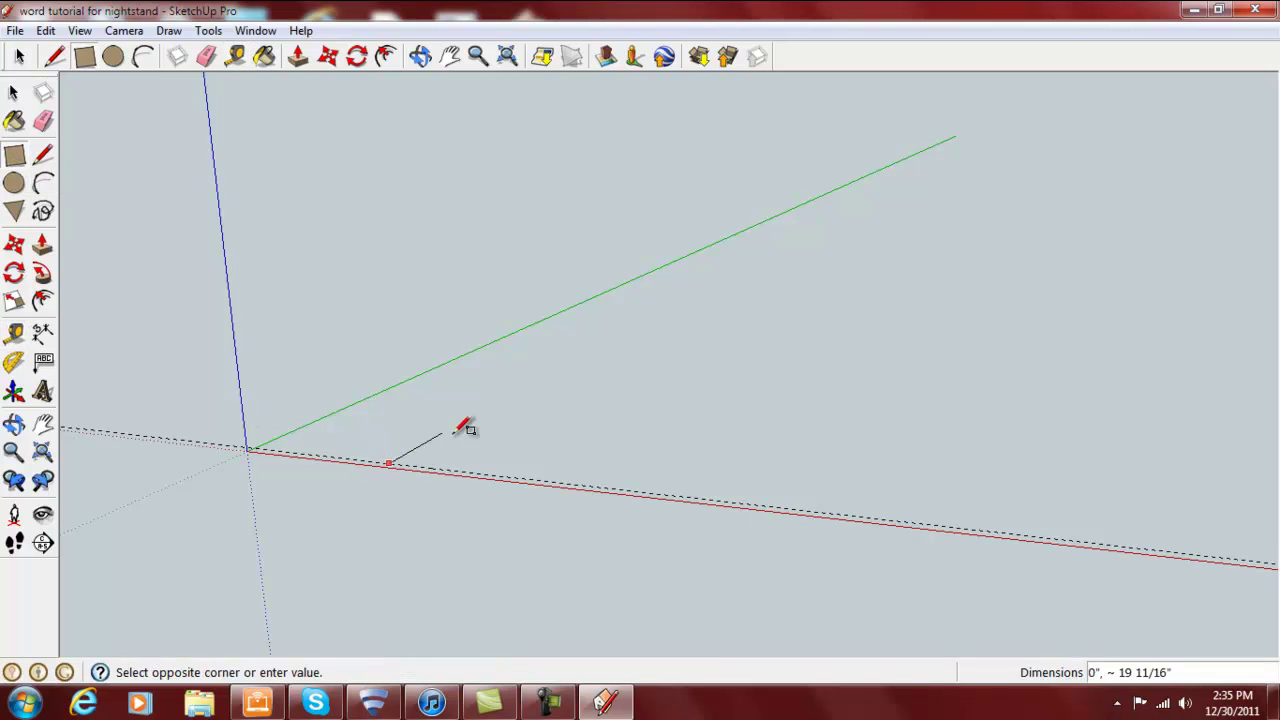
pyautogui.write('16')
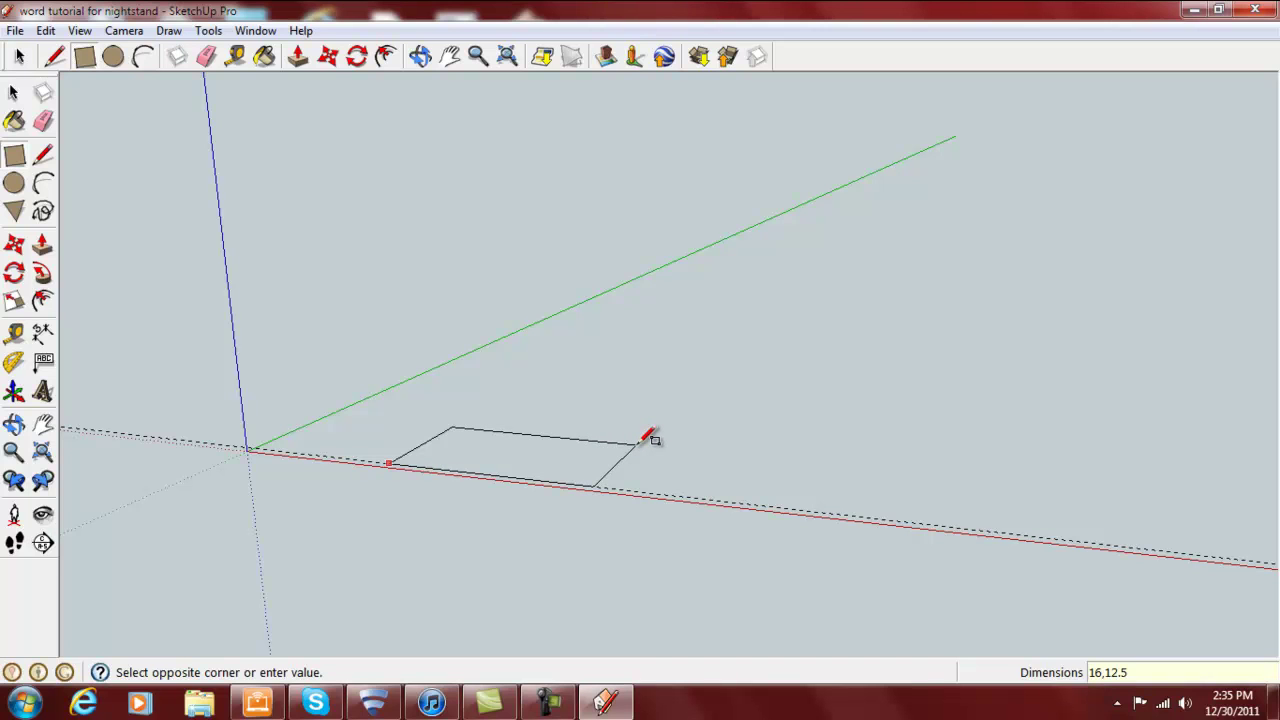
pyautogui.write(',12.5')
pyautogui.press('Return')
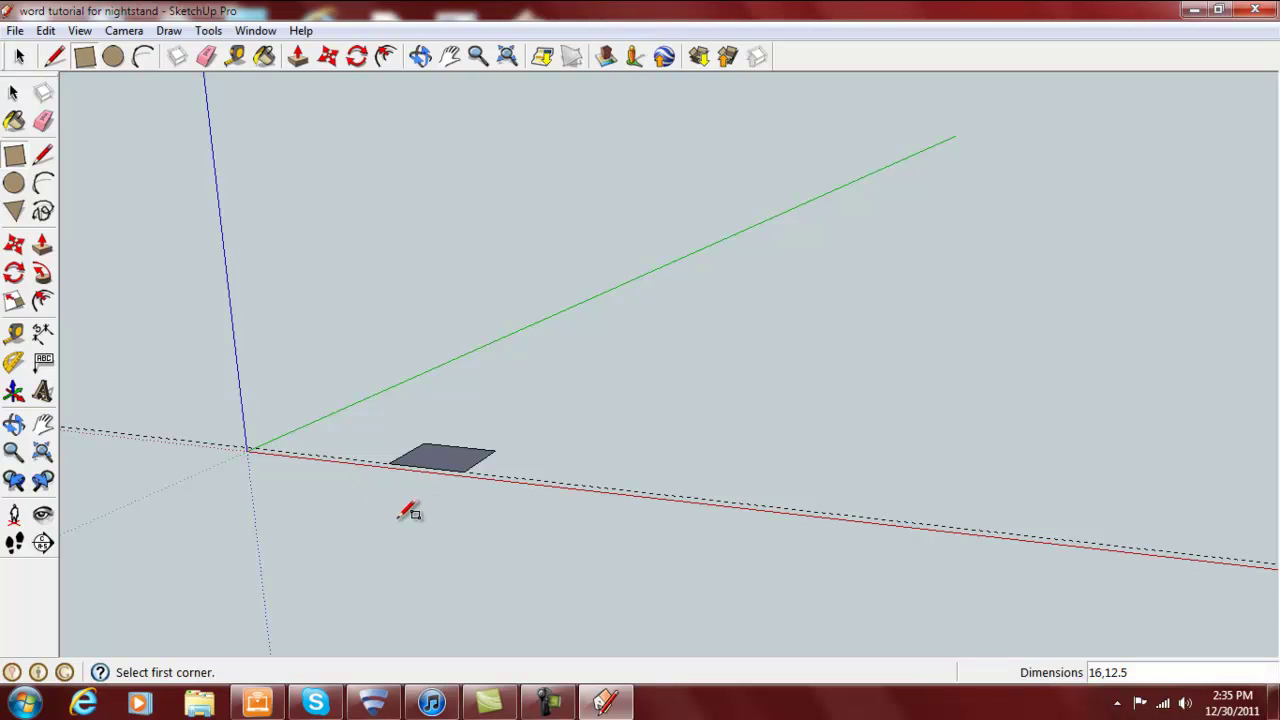
pyautogui.scroll(2, 430, 460)
pyautogui.scroll(6, 430, 462)
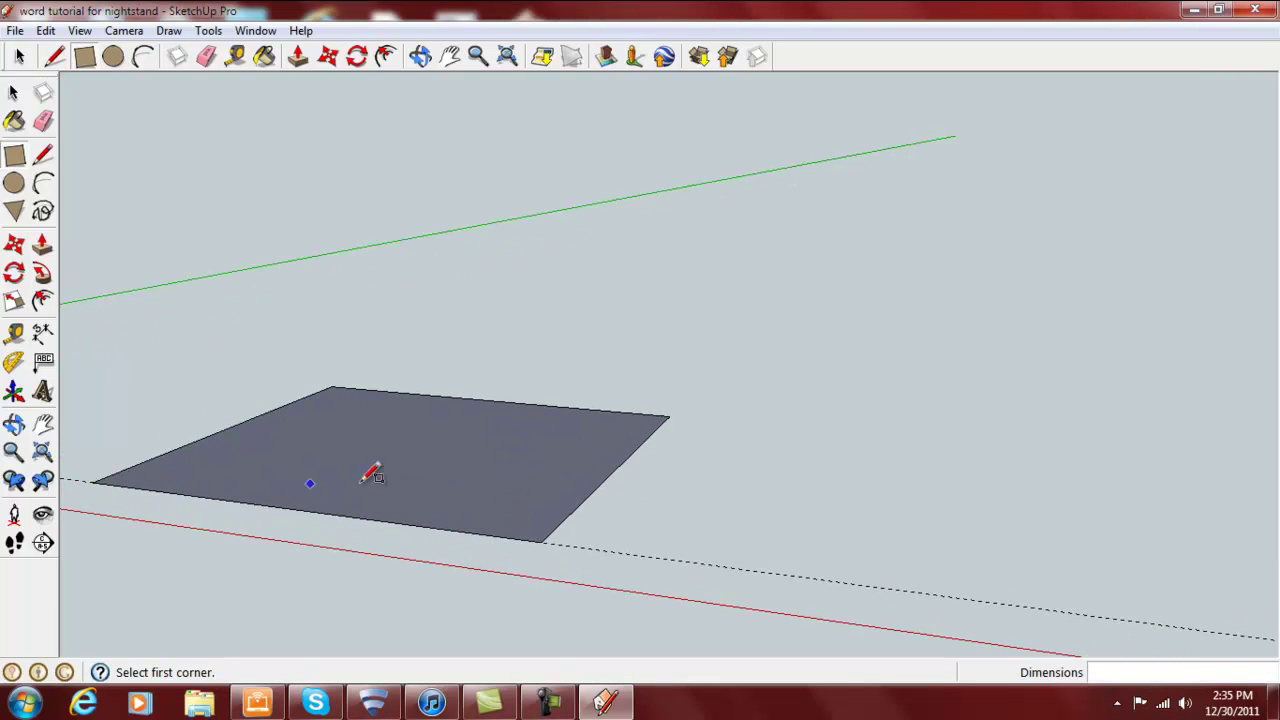
# - Push/pull the rectangle face up 3/4" into a slab
pyautogui.click(41, 246)
pyautogui.moveTo(429, 463); pyautogui.dragTo(438, 452)
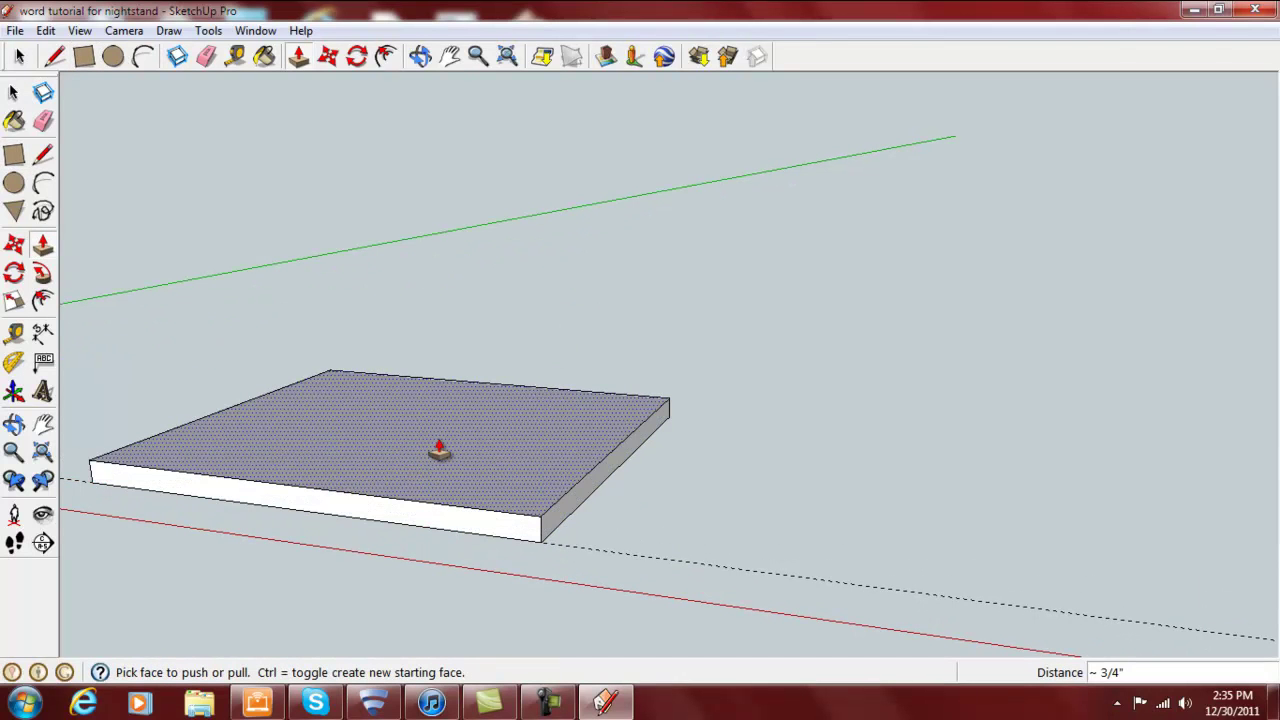
pyautogui.write('3')
pyautogui.click(440, 450)
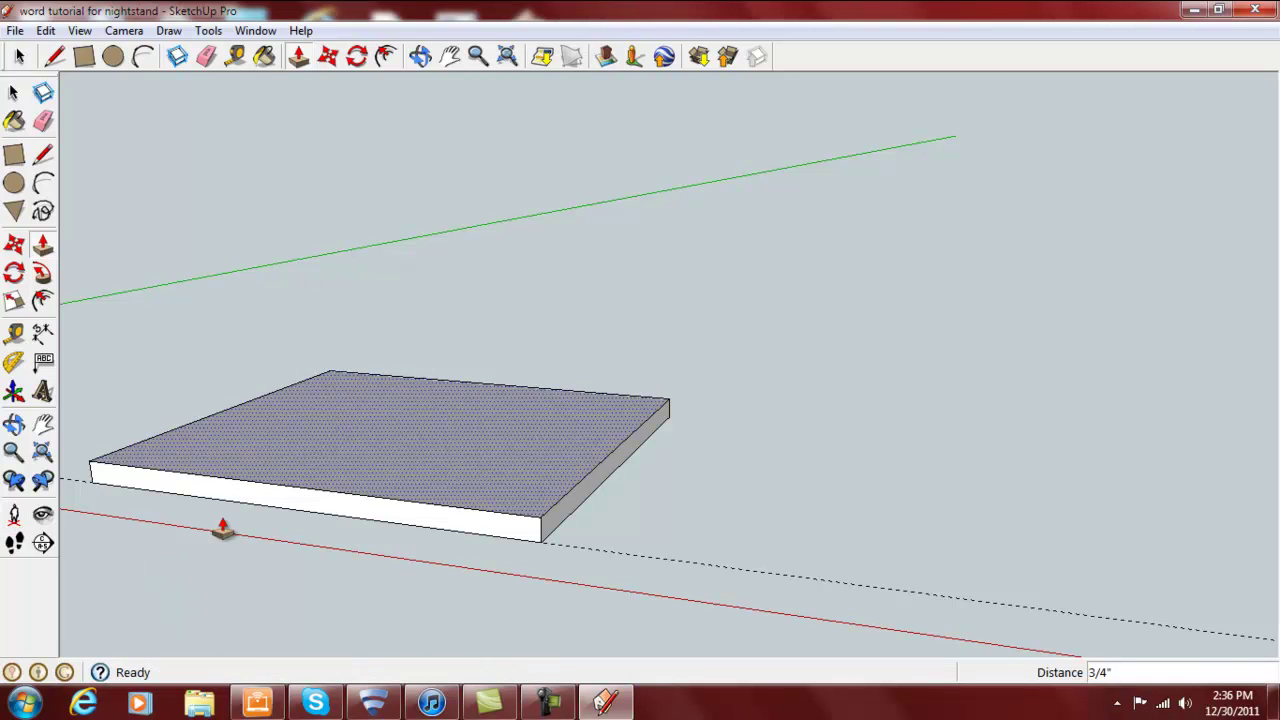
# - Orbit and zoom around the slab to inspect its sides
pyautogui.moveTo(220, 537); pyautogui.dragTo(480, 531, button='middle')
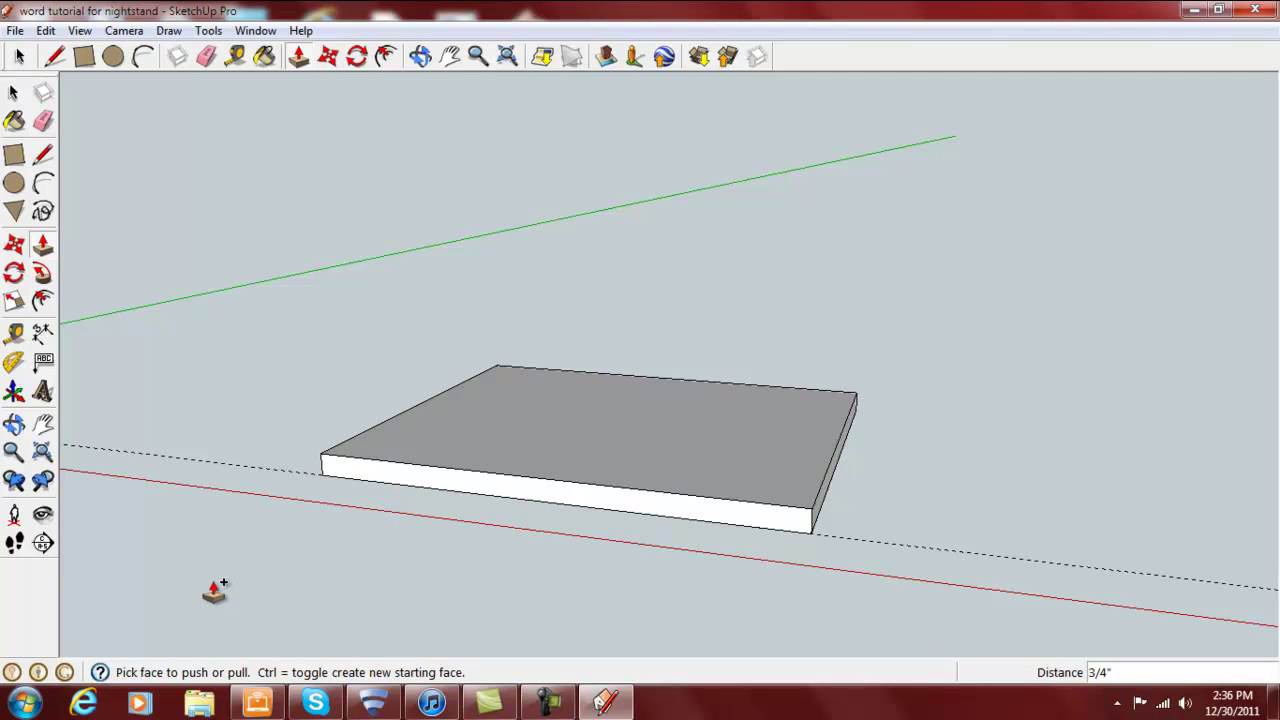
pyautogui.moveTo(240, 529); pyautogui.dragTo(277, 537, button='middle')
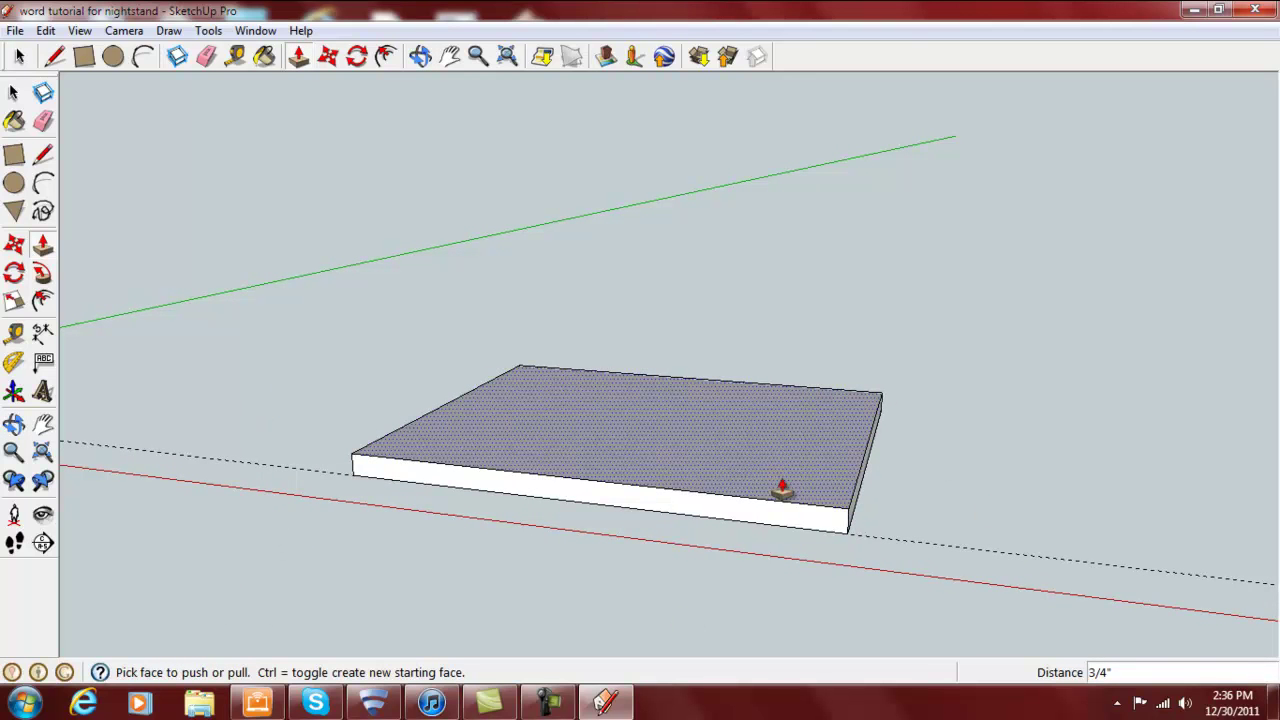
pyautogui.moveTo(760, 465); pyautogui.dragTo(704, 525, button='middle')
pyautogui.scroll(2, 794, 451)
pyautogui.scroll(-3, 722, 459)
pyautogui.scroll(2, 740, 450)
pyautogui.scroll(-3, 760, 400)
pyautogui.scroll(-1, 758, 420)
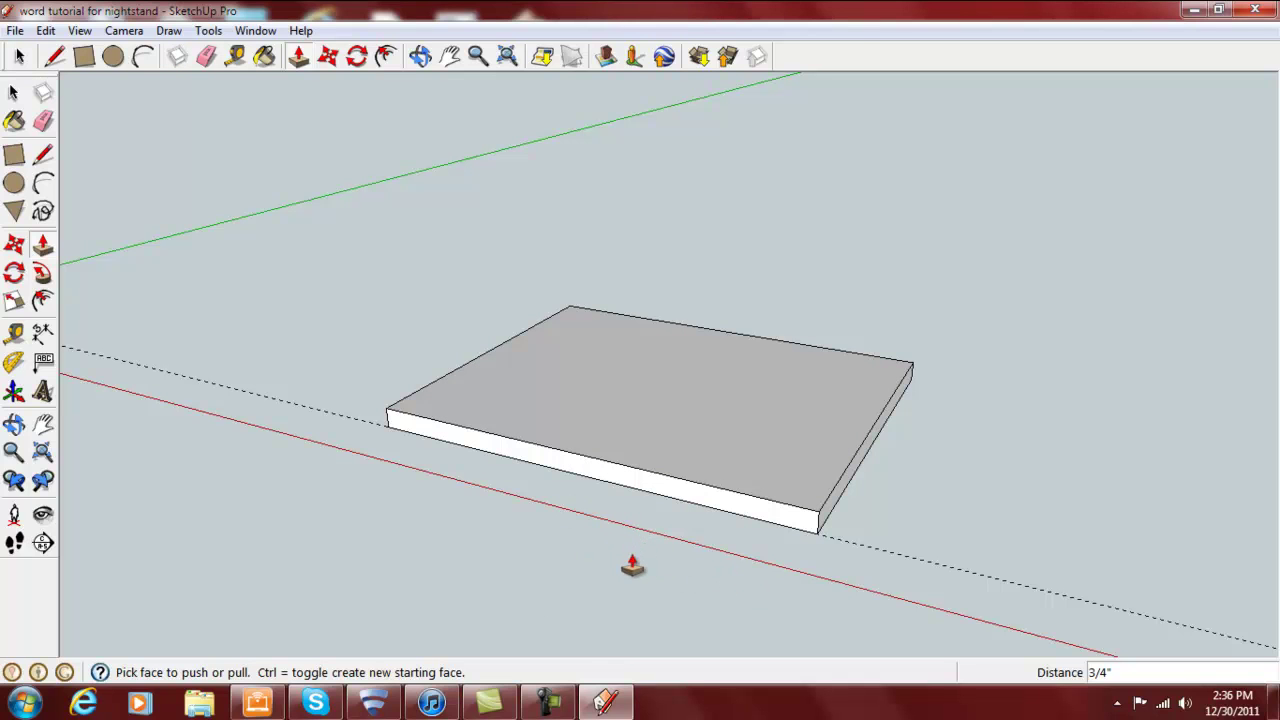
pyautogui.moveTo(740, 567); pyautogui.dragTo(623, 571, button='middle')
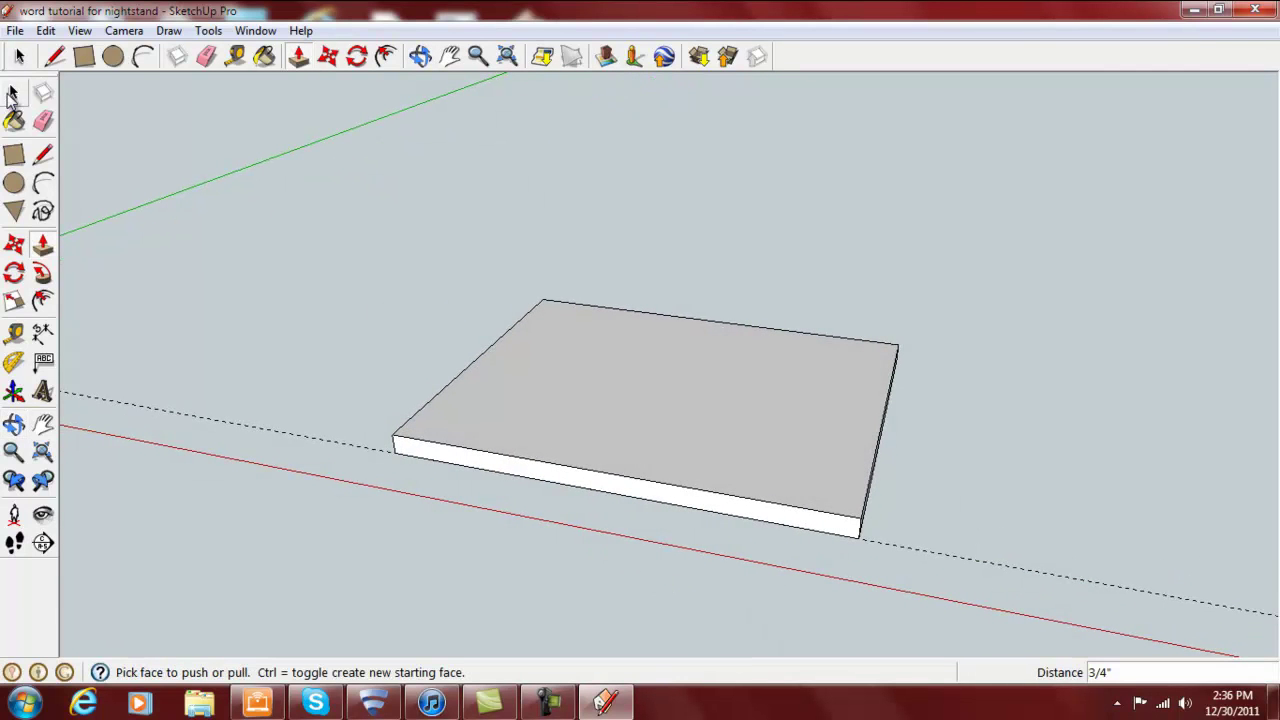
# - Select the whole slab and make it a component named 'top'
pyautogui.click(13, 92)
pyautogui.moveTo(366, 297); pyautogui.dragTo(1000, 596)
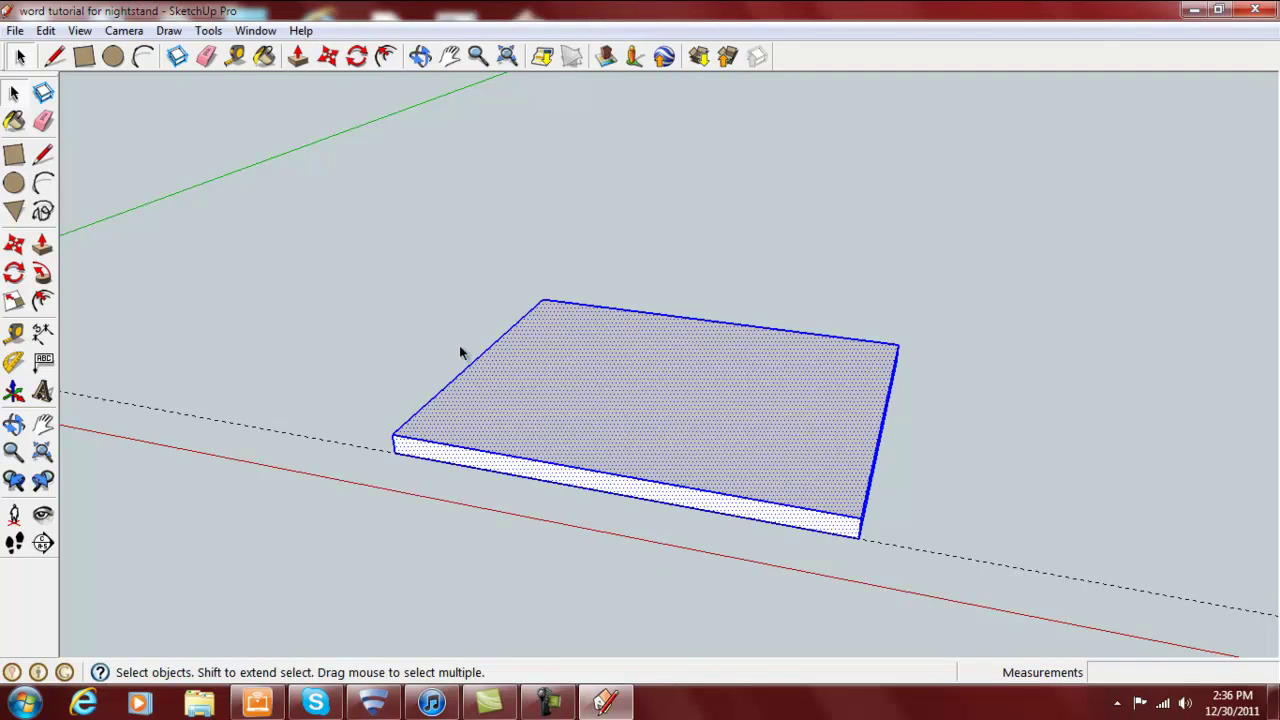
pyautogui.rightClick(603, 422)
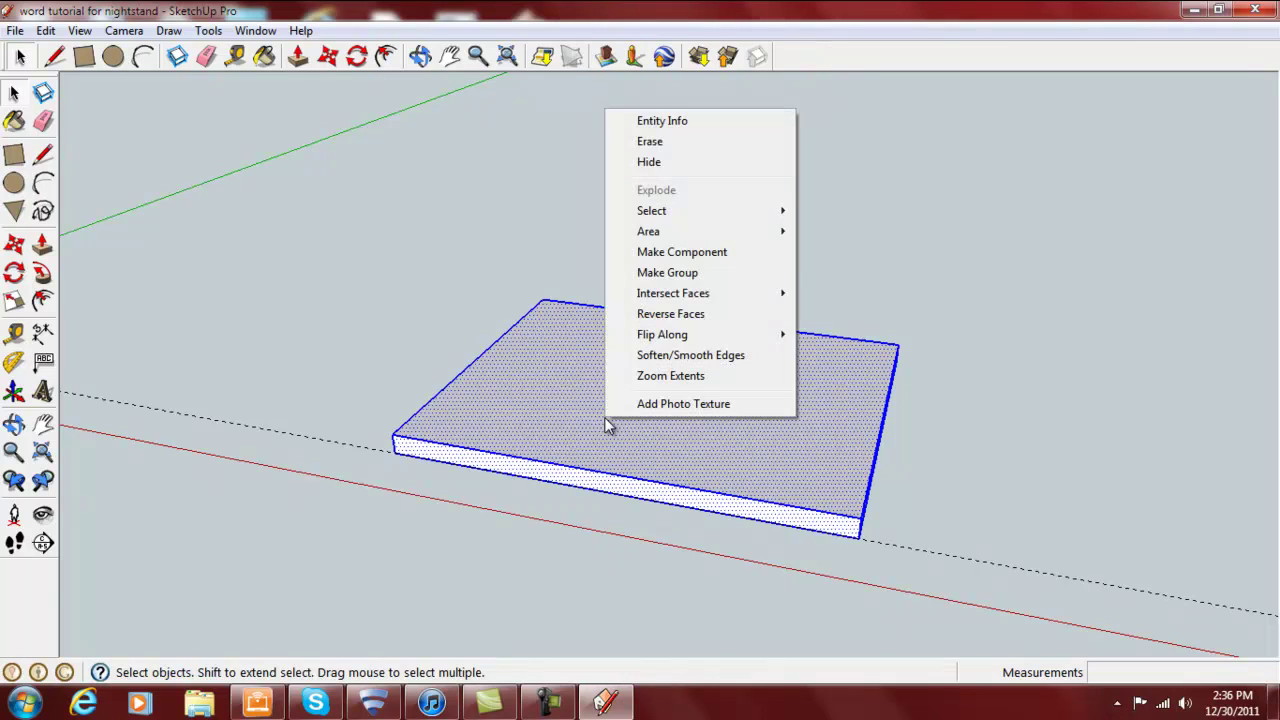
pyautogui.click(657, 253)
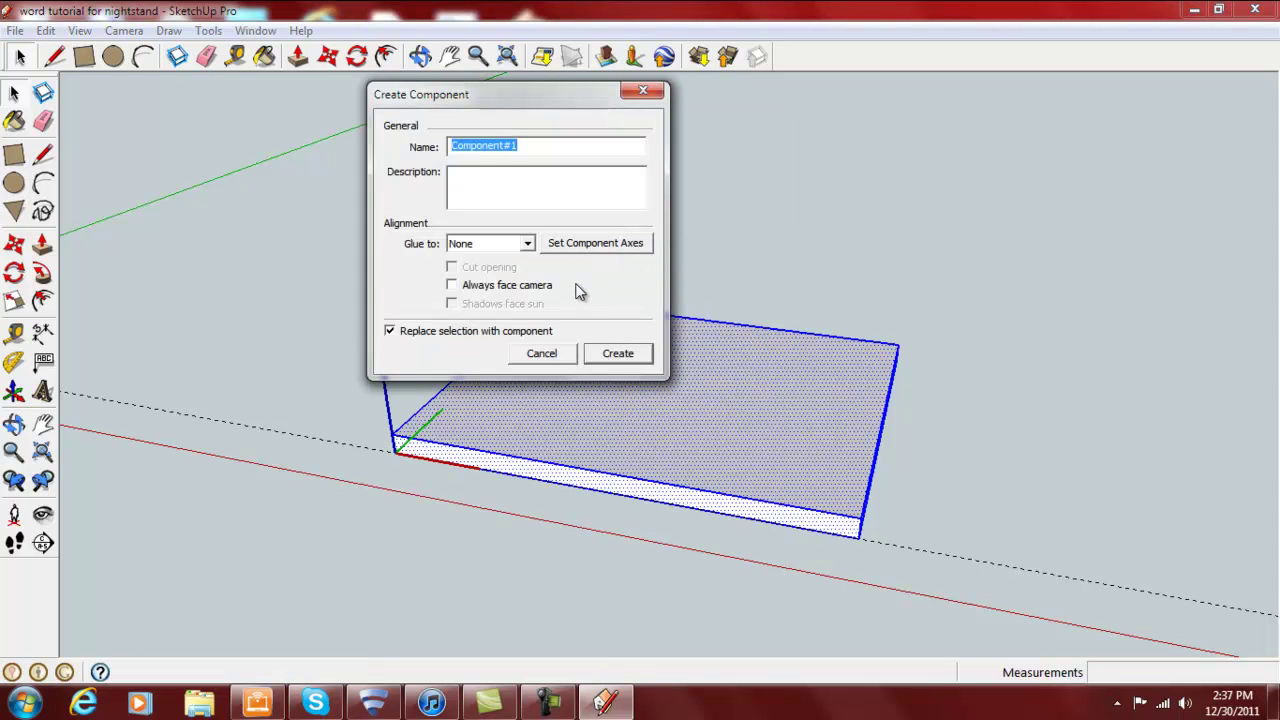
pyautogui.write('top')
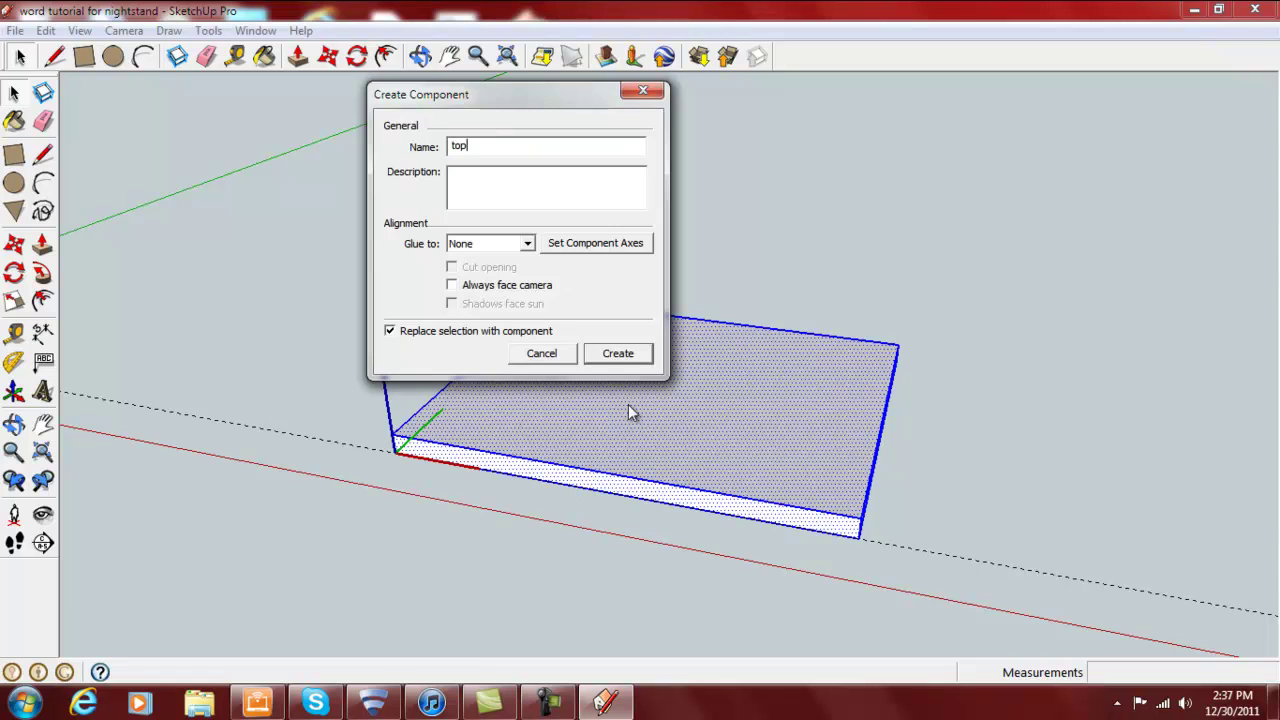
pyautogui.click(613, 354)
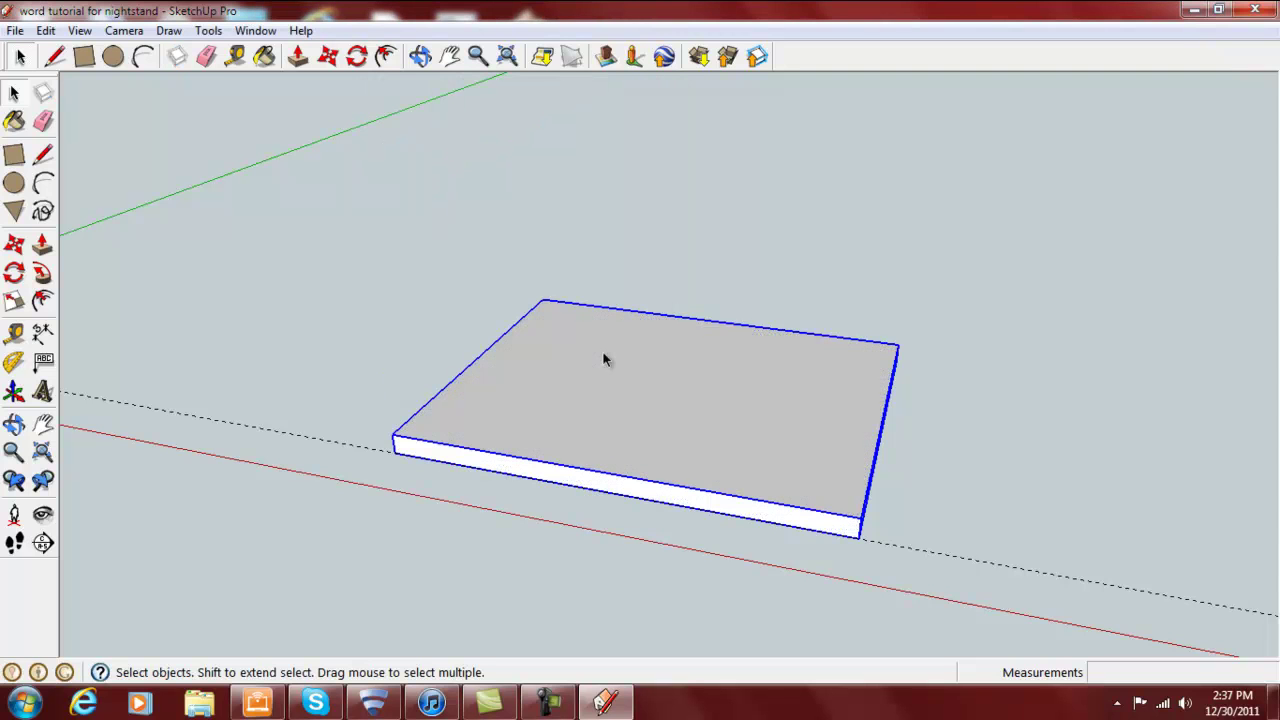
# - Move the top slab upward along the blue axis
pyautogui.click(14, 245)
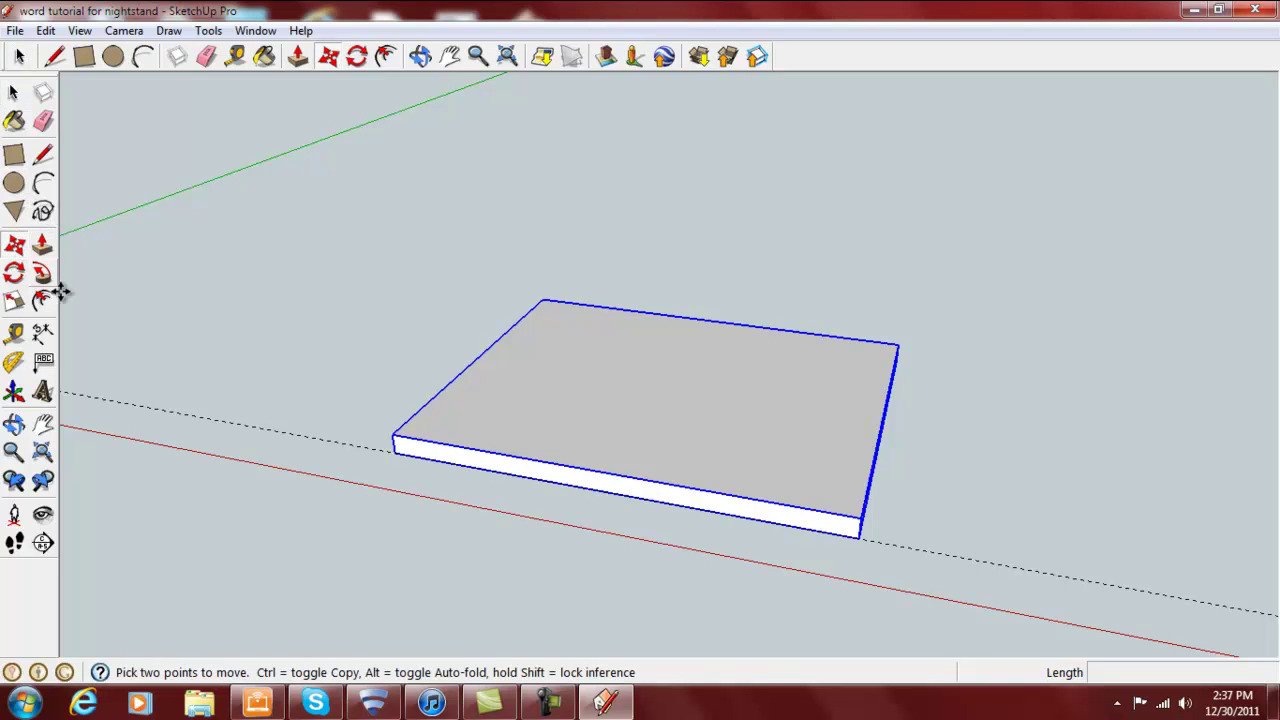
pyautogui.click(397, 452)
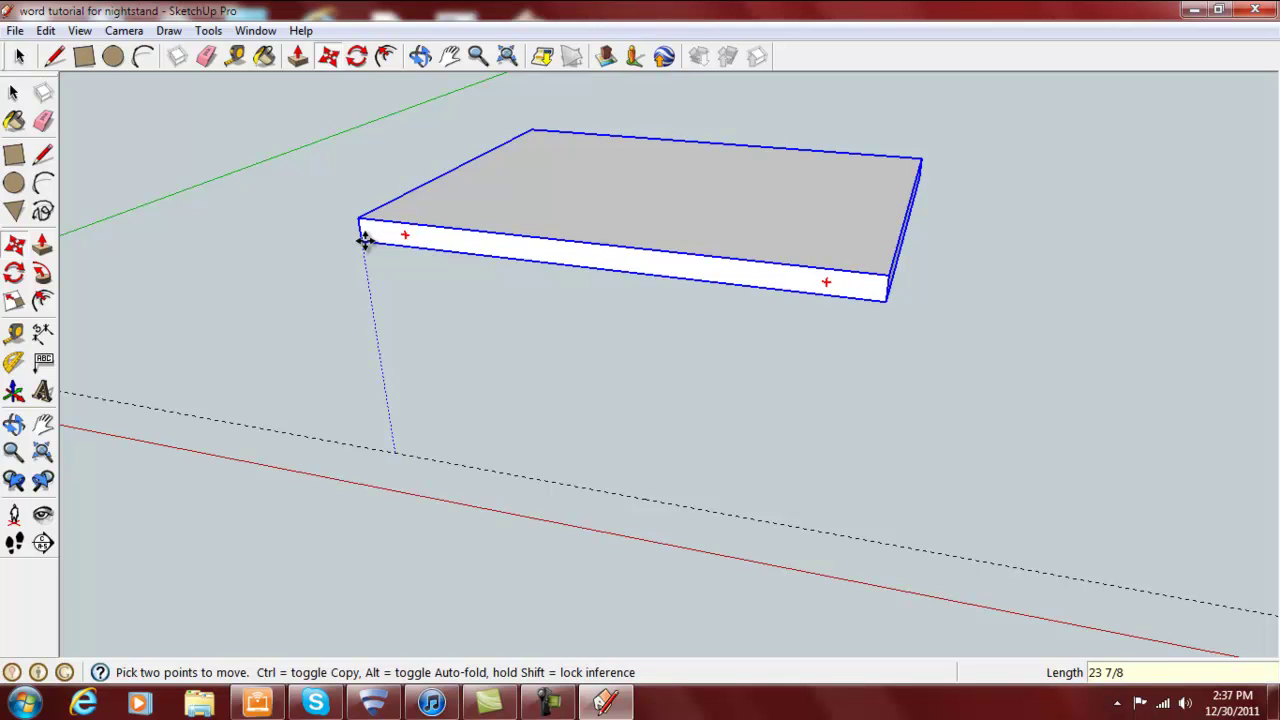
pyautogui.hotkey('ctrl', 'z')
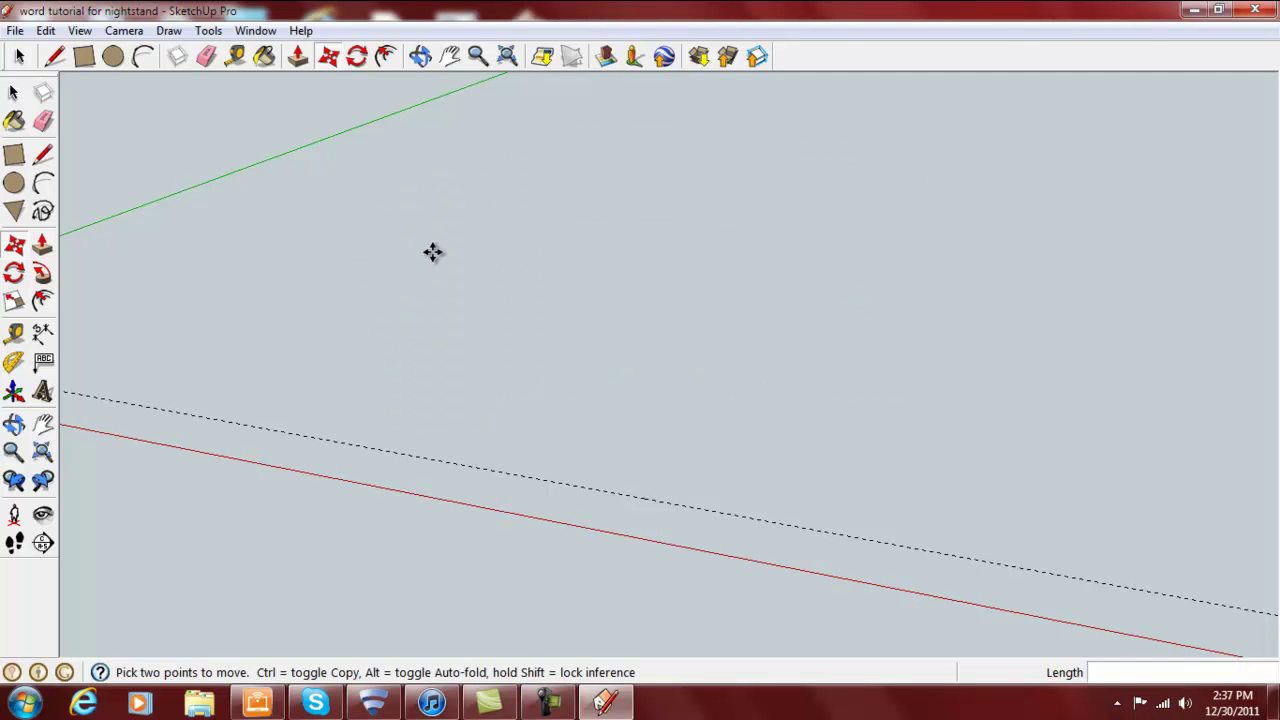
# - Zoom extents, then pan and zoom to bring the slab into view
pyautogui.click(123, 32)
pyautogui.click(168, 343)
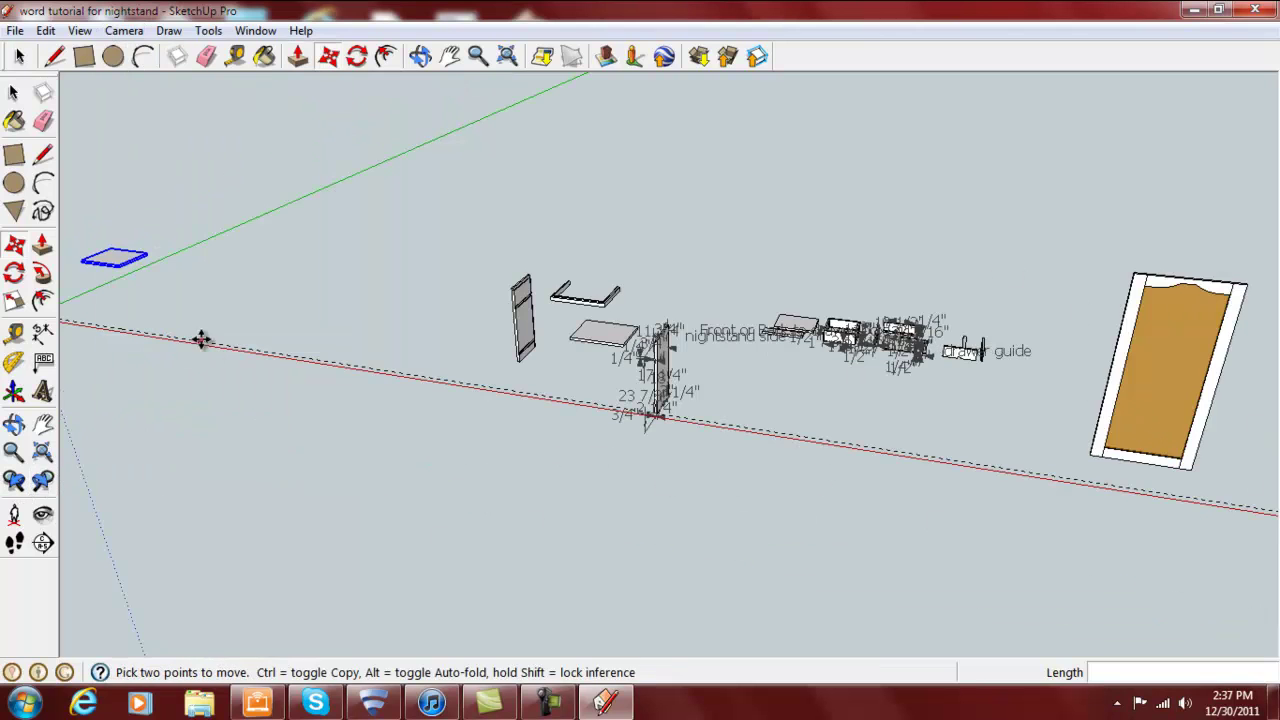
pyautogui.keyDown('shift'); pyautogui.moveTo(189, 325); pyautogui.dragTo(700, 334, button='middle'); pyautogui.keyUp('shift')
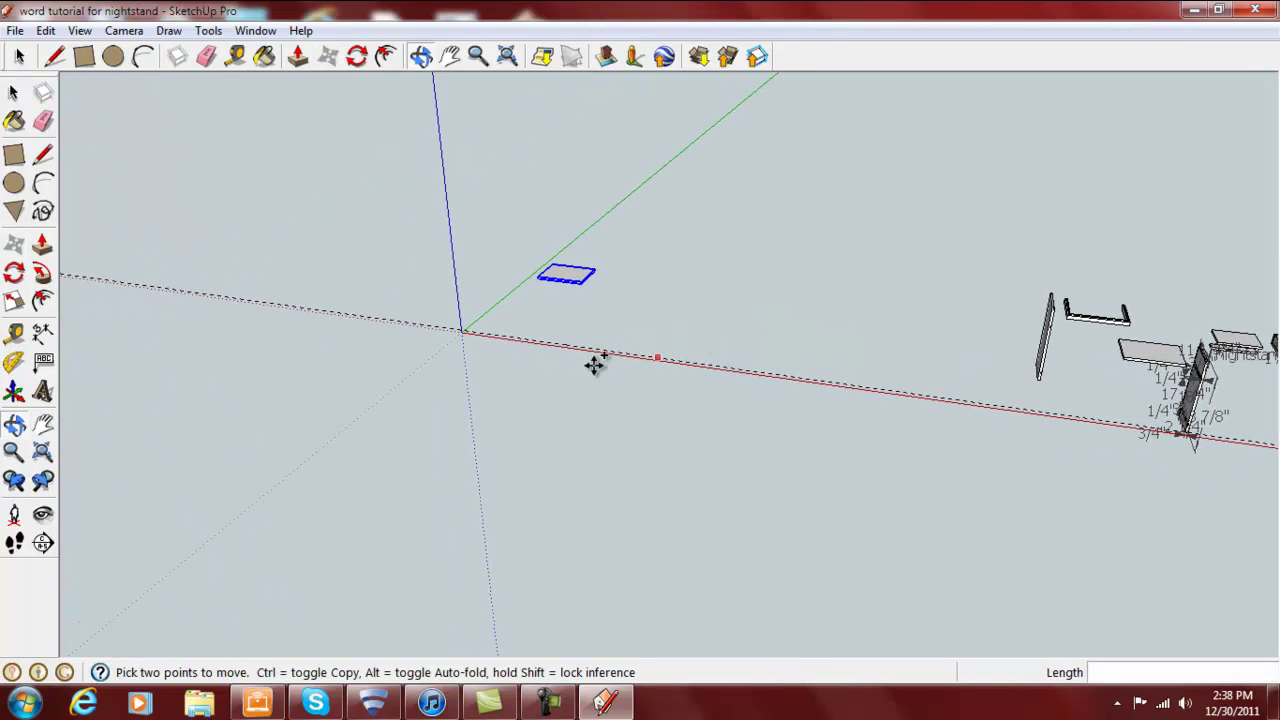
pyautogui.scroll(5, 555, 320)
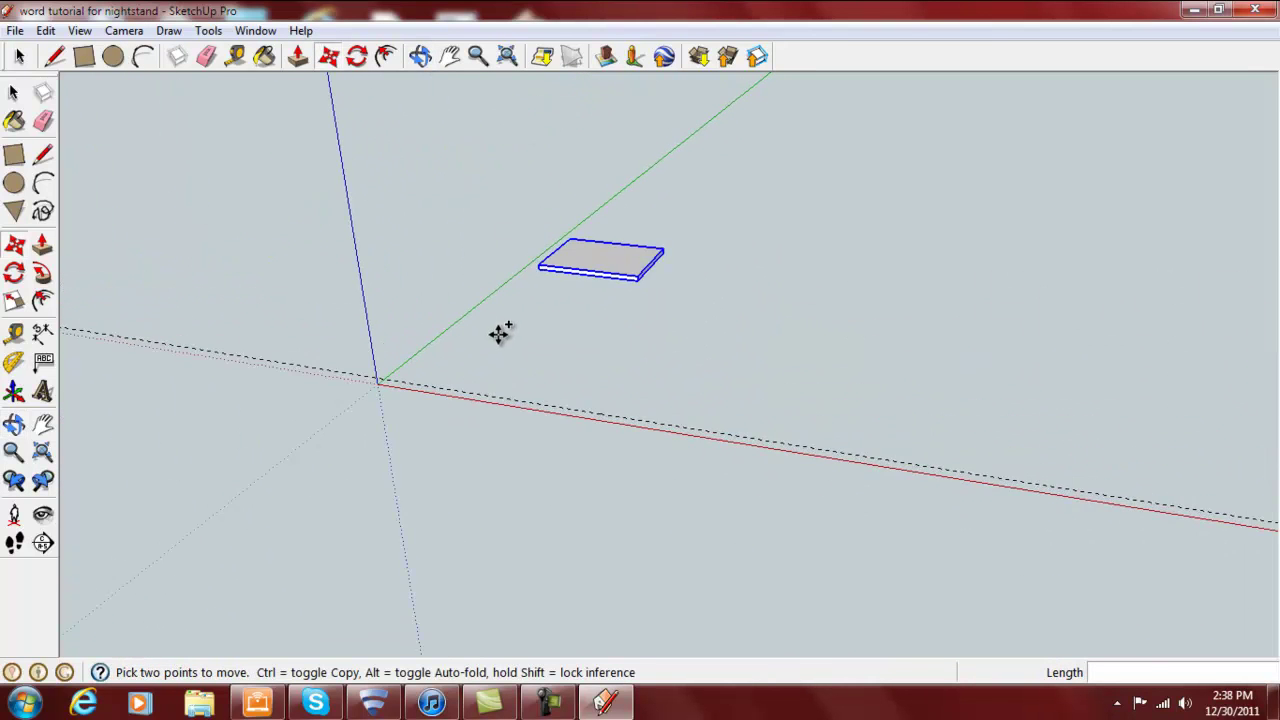
pyautogui.scroll(4, 520, 251)
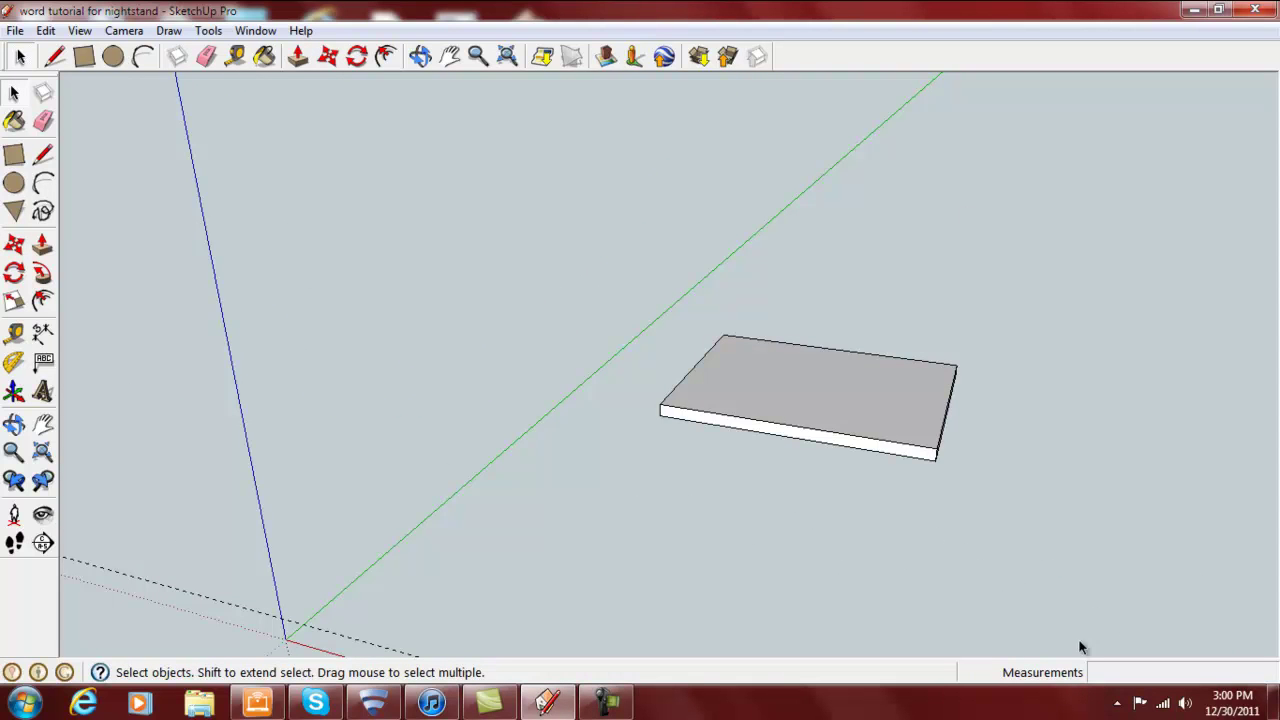
# - Orbit and zoom to an angled top-down view where the top board fills the screen
pyautogui.scroll(2, 988, 457)
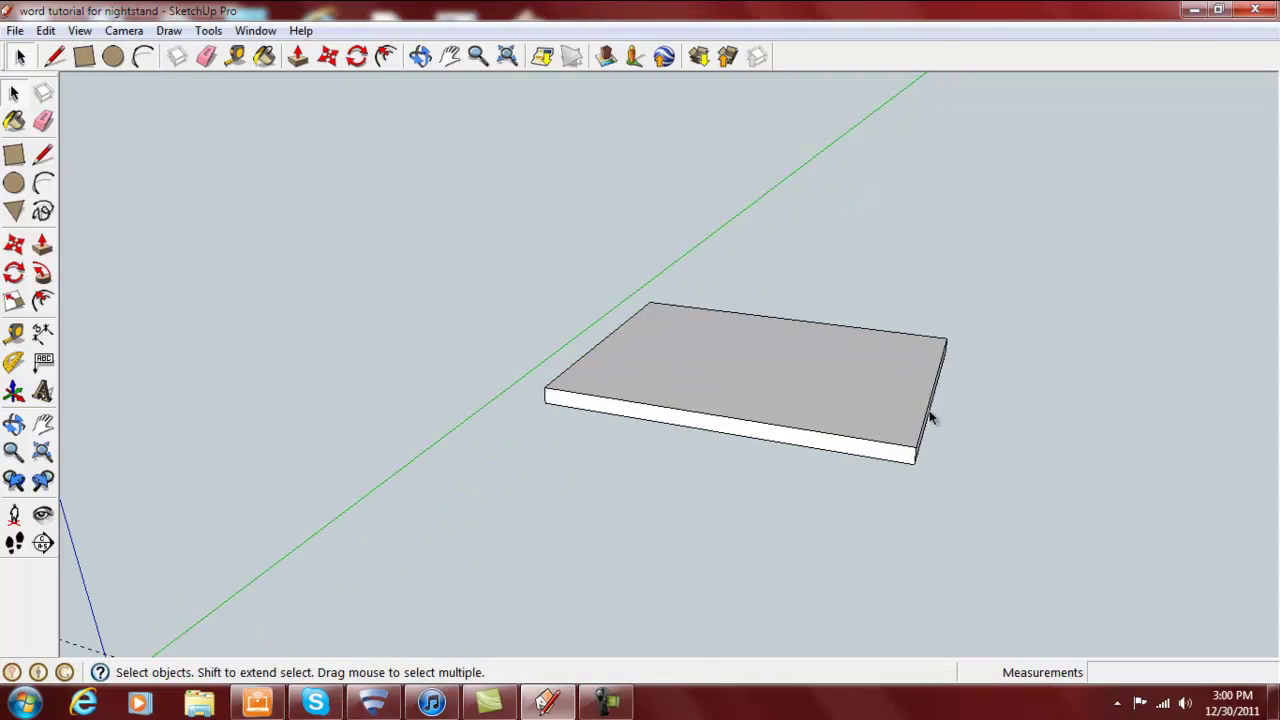
pyautogui.scroll(3, 930, 407)
pyautogui.scroll(-5, 963, 391)
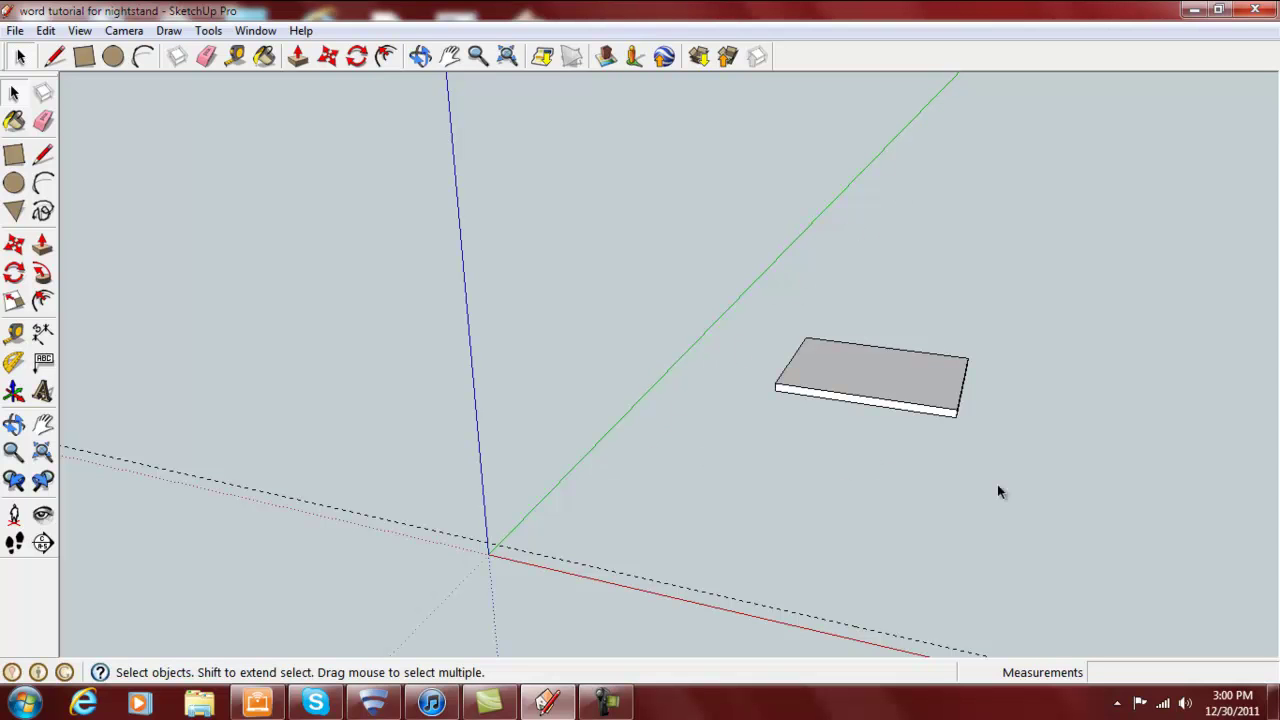
pyautogui.moveTo(1033, 490); pyautogui.dragTo(472, 628, button='middle')
pyautogui.moveTo(590, 600); pyautogui.dragTo(534, 626, button='middle')
pyautogui.scroll(-5, 855, 250)
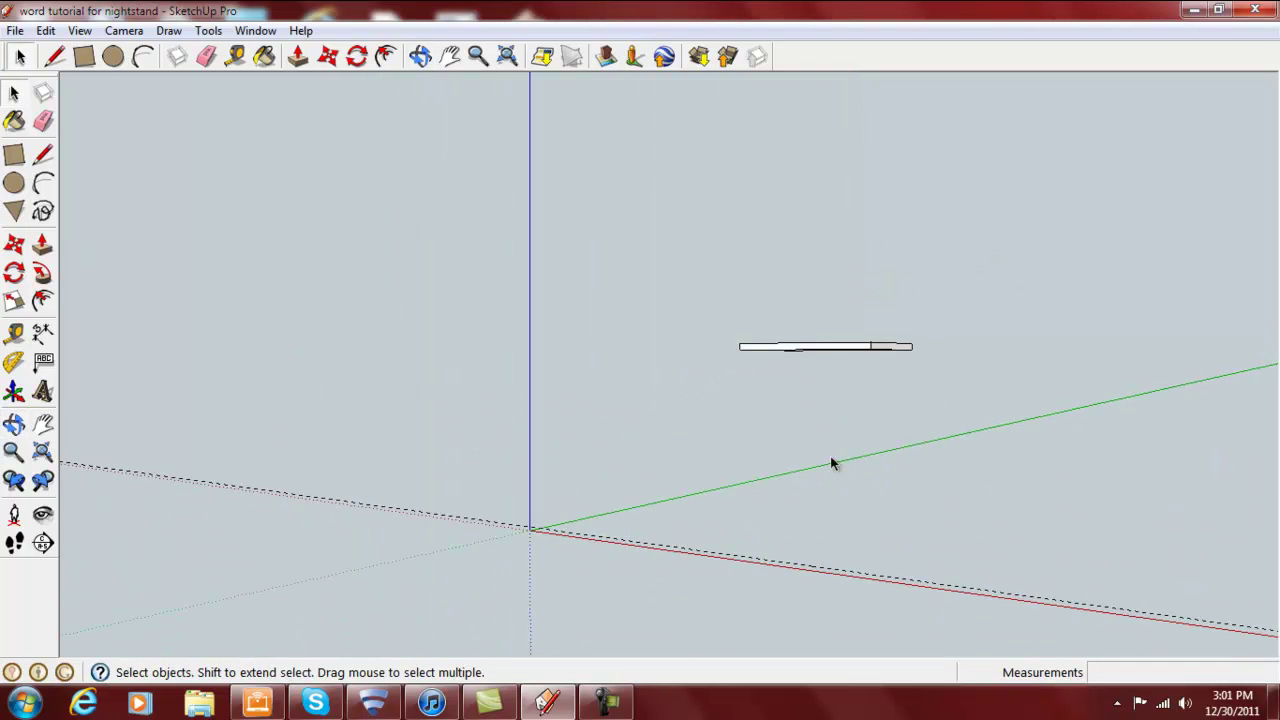
pyautogui.moveTo(557, 505)
pyautogui.mouseDown(button='middle')
pyautogui.moveTo(566, 494)
pyautogui.moveTo(809, 569)
pyautogui.moveTo(737, 597)
pyautogui.moveTo(558, 505)
pyautogui.mouseUp(button='middle')
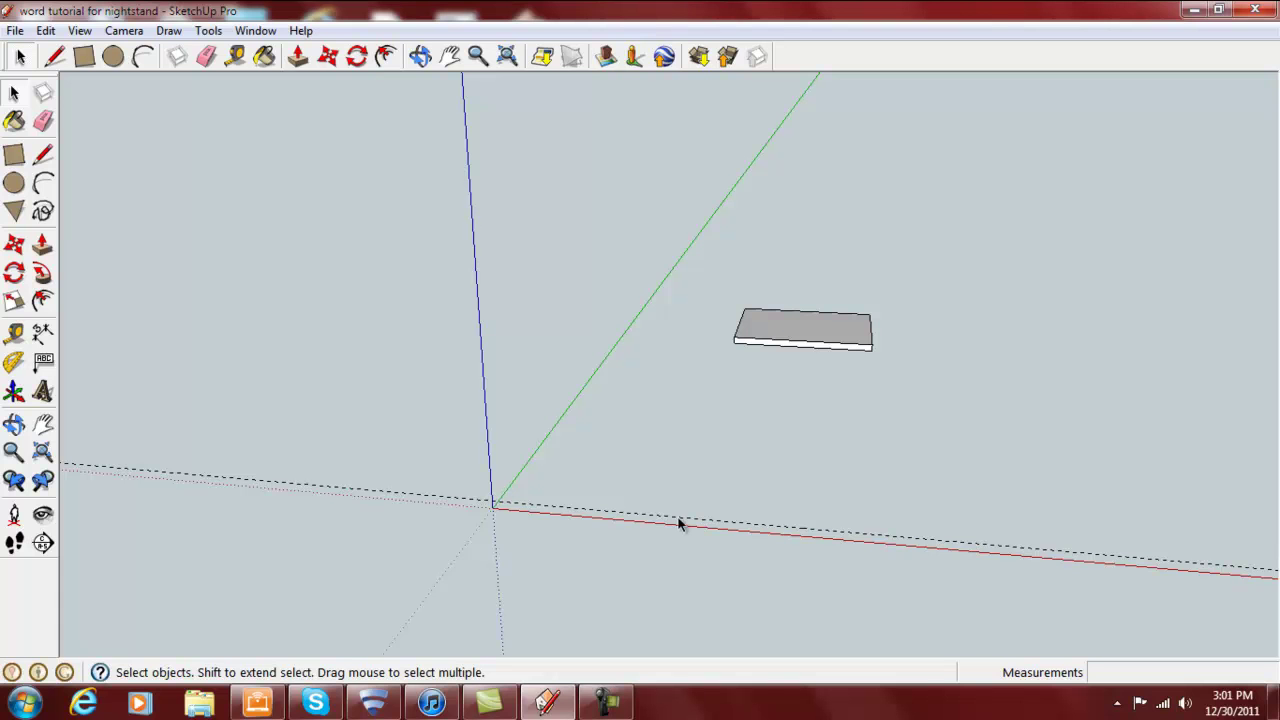
pyautogui.scroll(5, 854, 471)
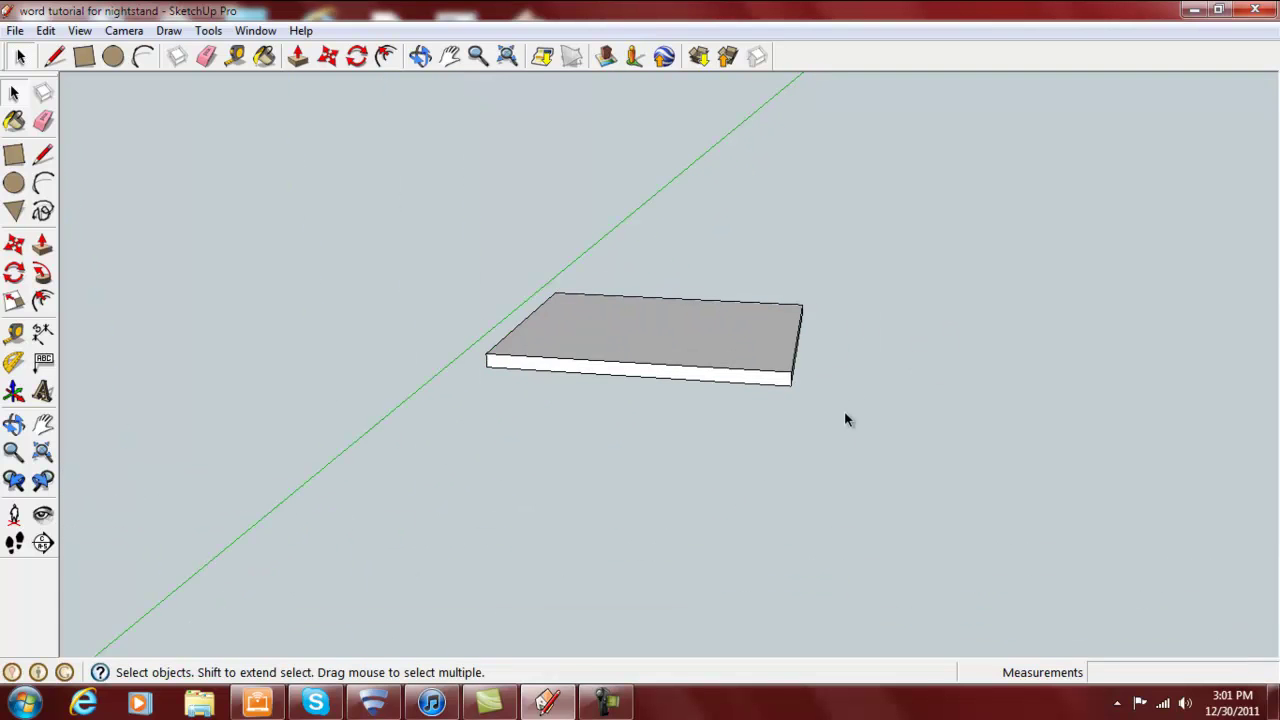
pyautogui.scroll(-5, 845, 421)
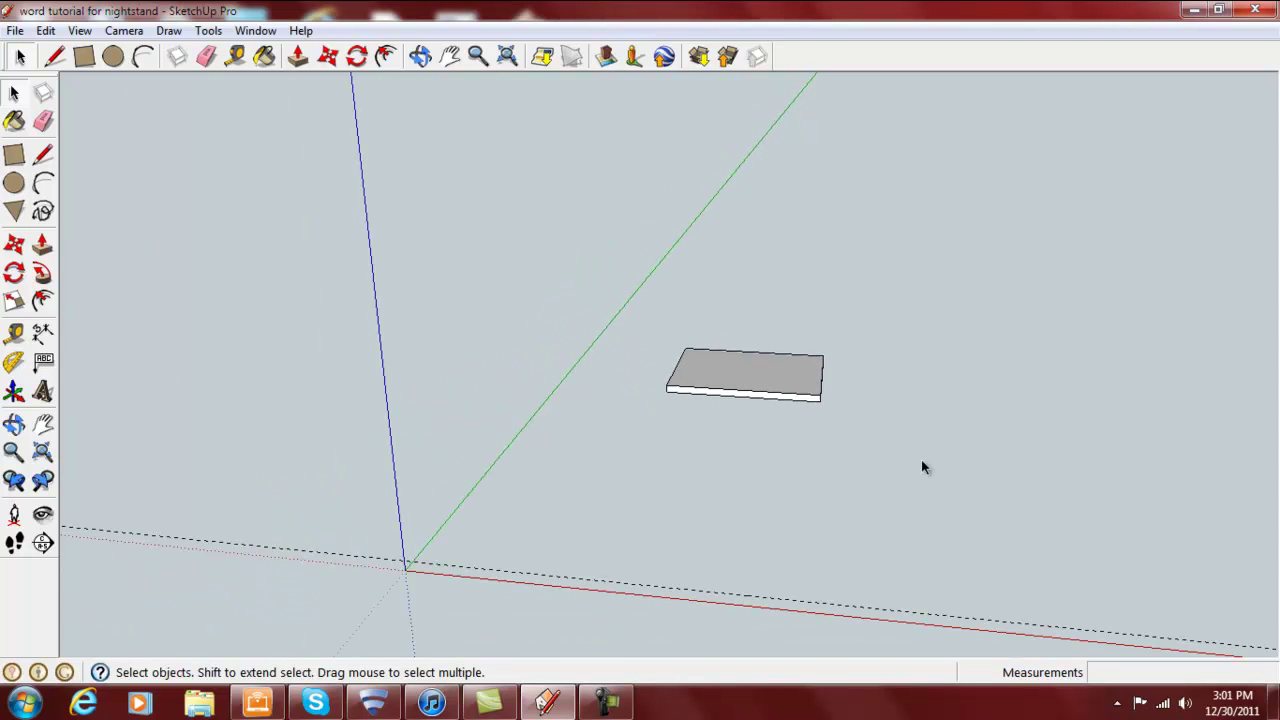
pyautogui.scroll(5, 829, 423)
pyautogui.moveTo(826, 309); pyautogui.dragTo(780, 349, button='middle')
pyautogui.scroll(2, 780, 349)
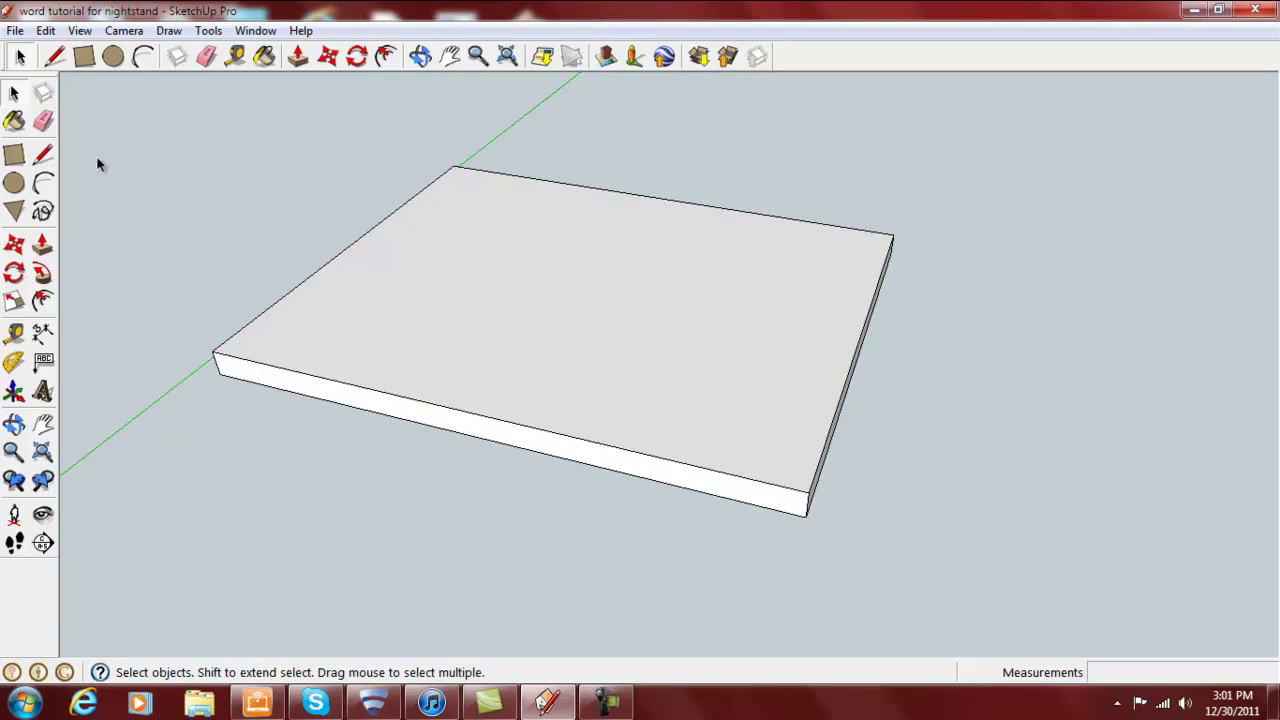
# - Draw border lines from the board's back corner: .75" and 17.5" along the red axis
pyautogui.click(43, 156)
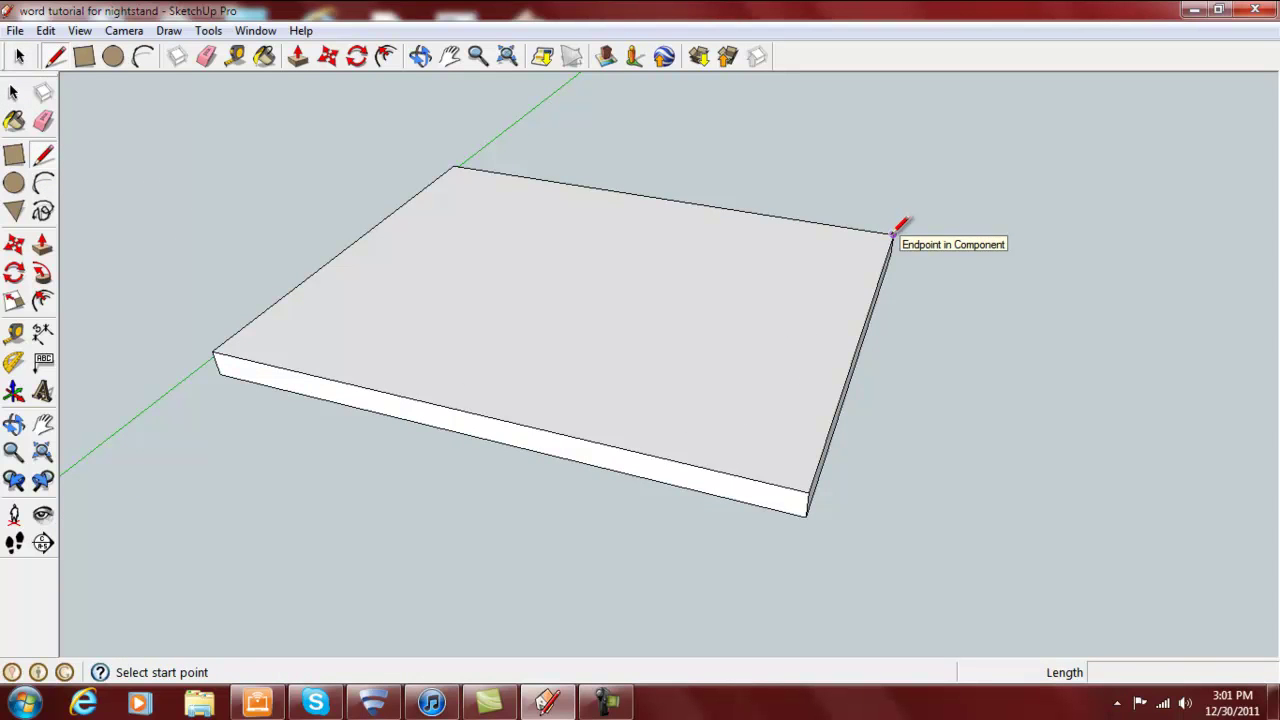
pyautogui.click(893, 235)
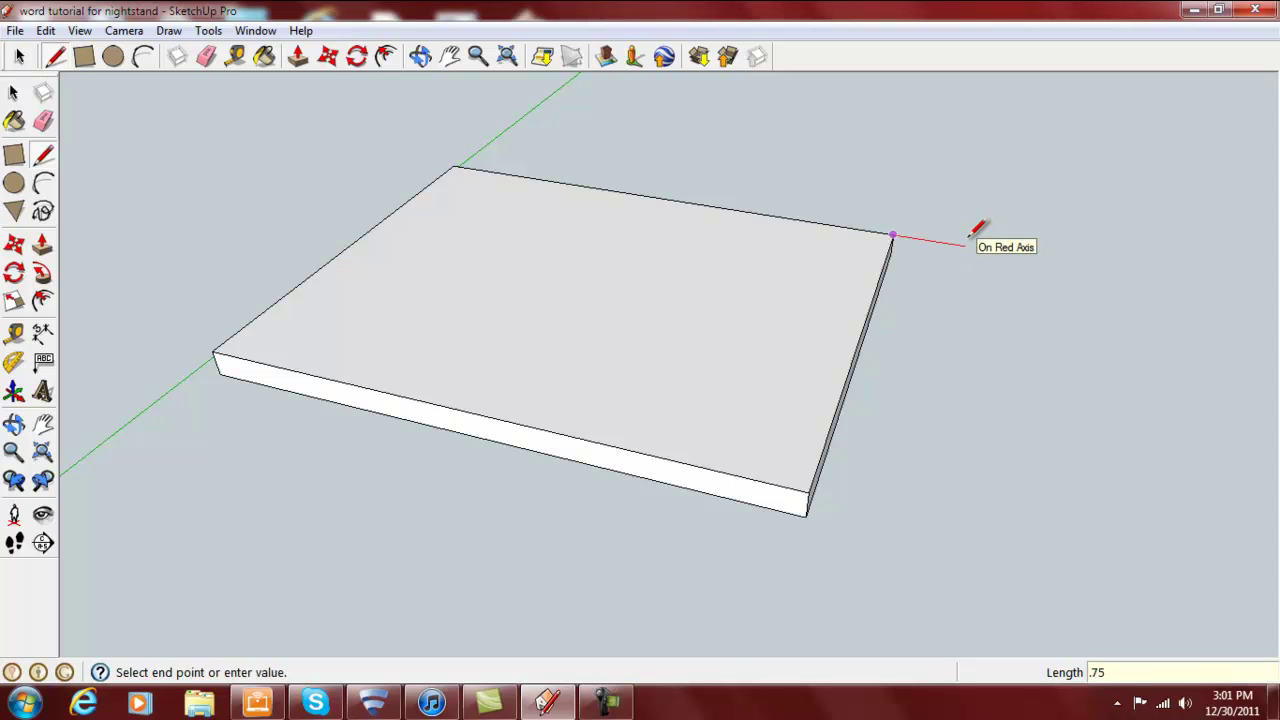
pyautogui.write('.75')
pyautogui.press('Return')
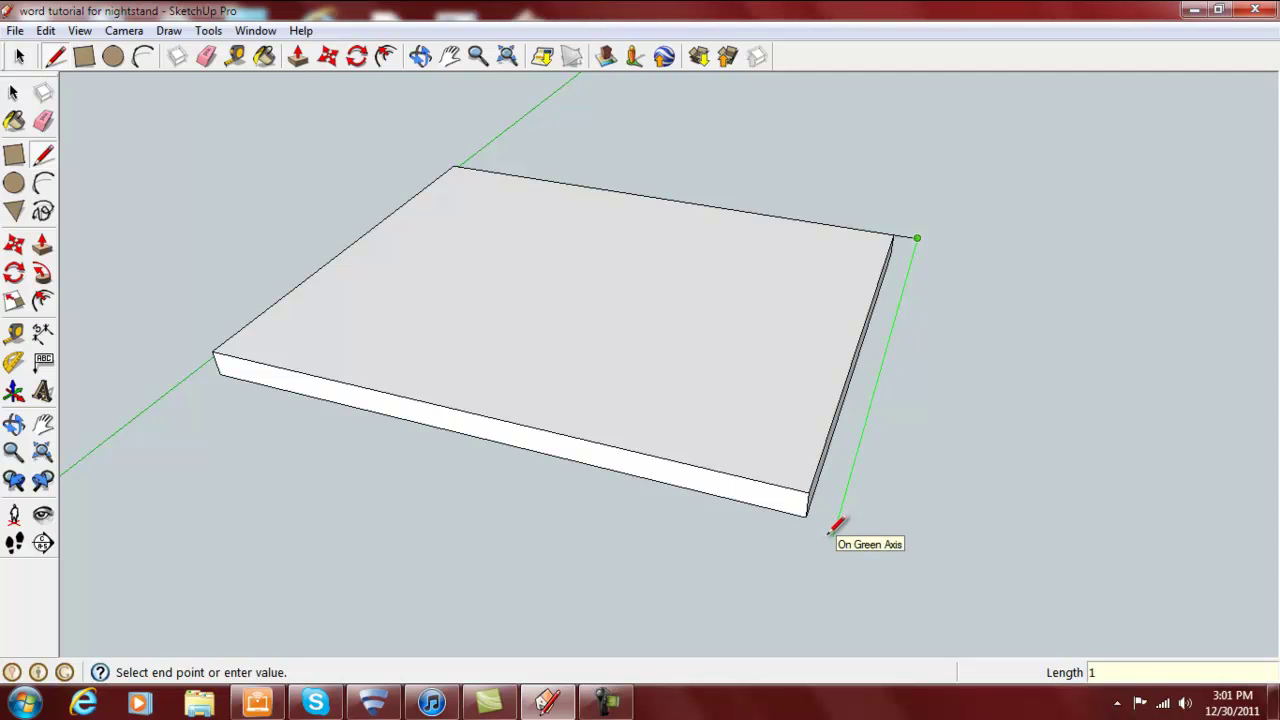
pyautogui.press('Return')
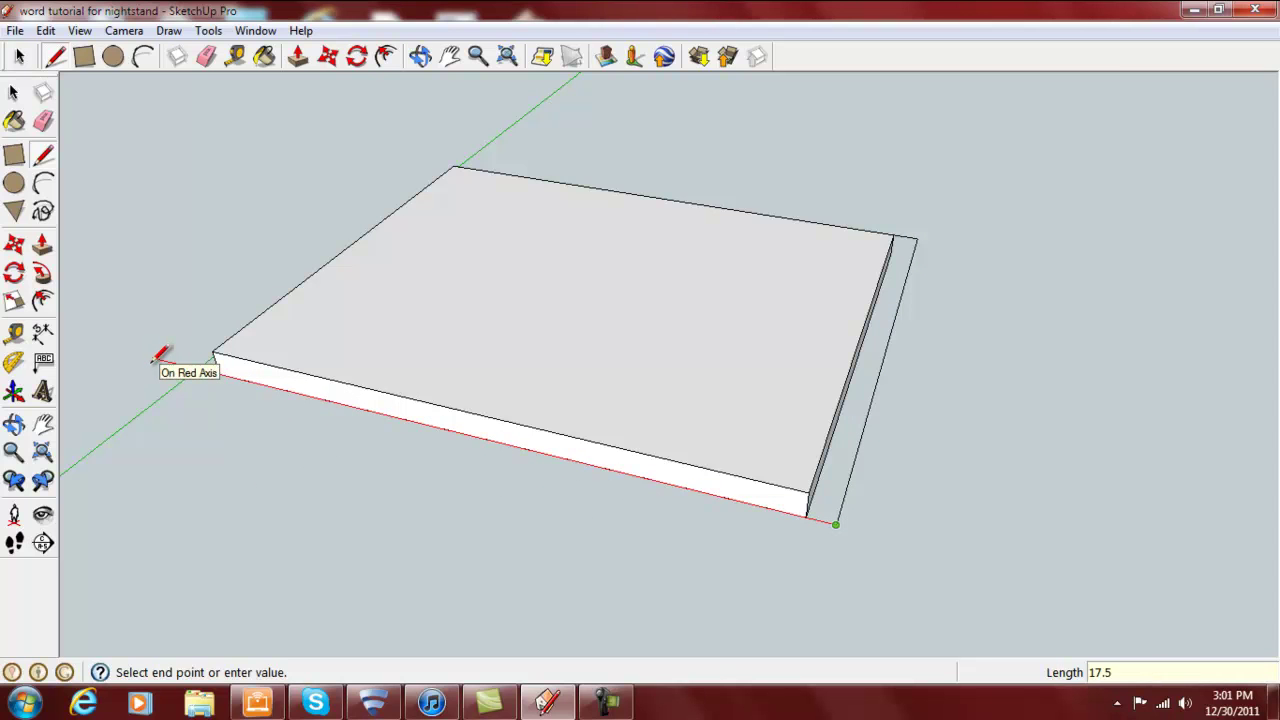
pyautogui.write('17.5')
pyautogui.press('Return')
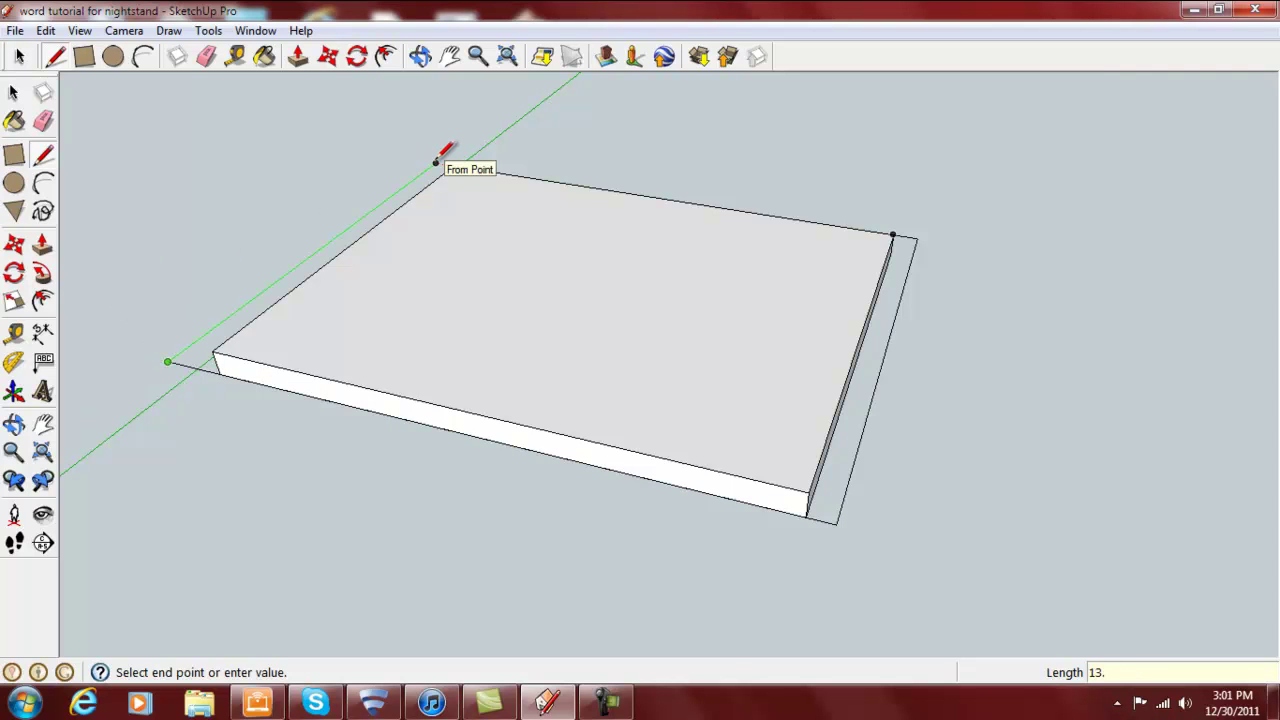
# - Trace the remaining outer edges back to the start corner to close the border face
pyautogui.click(436, 162)
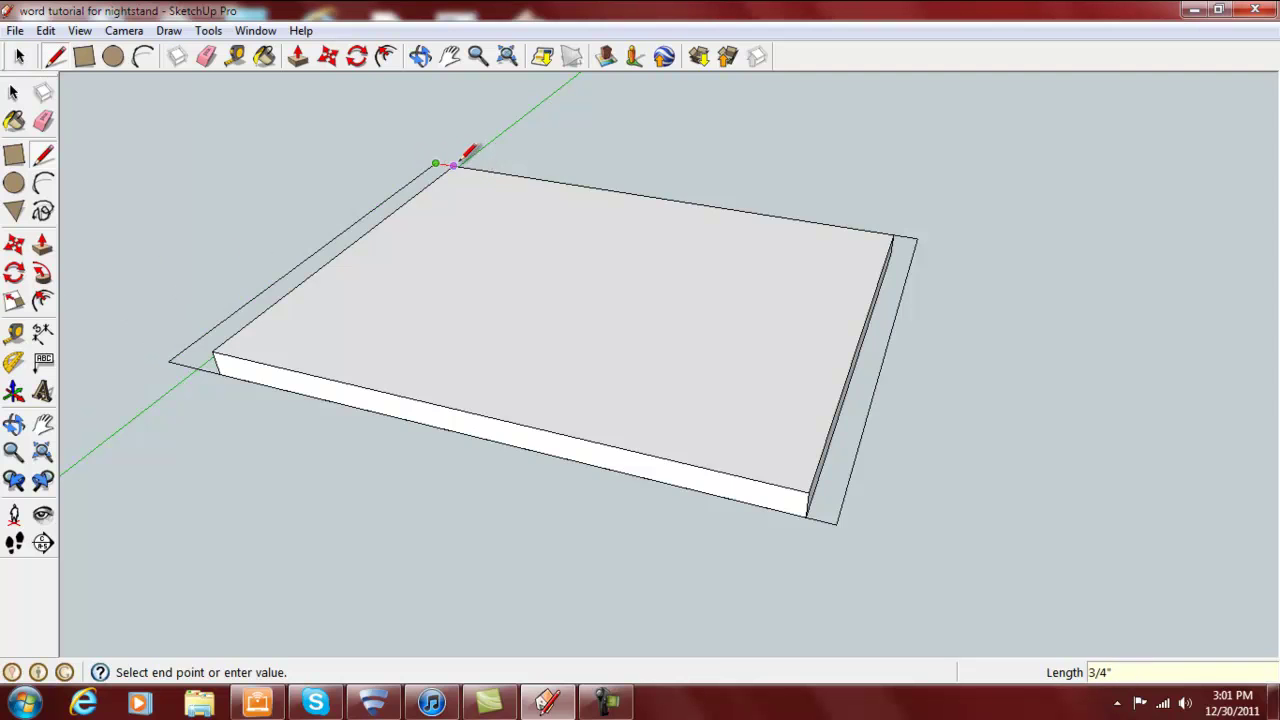
pyautogui.click(454, 164)
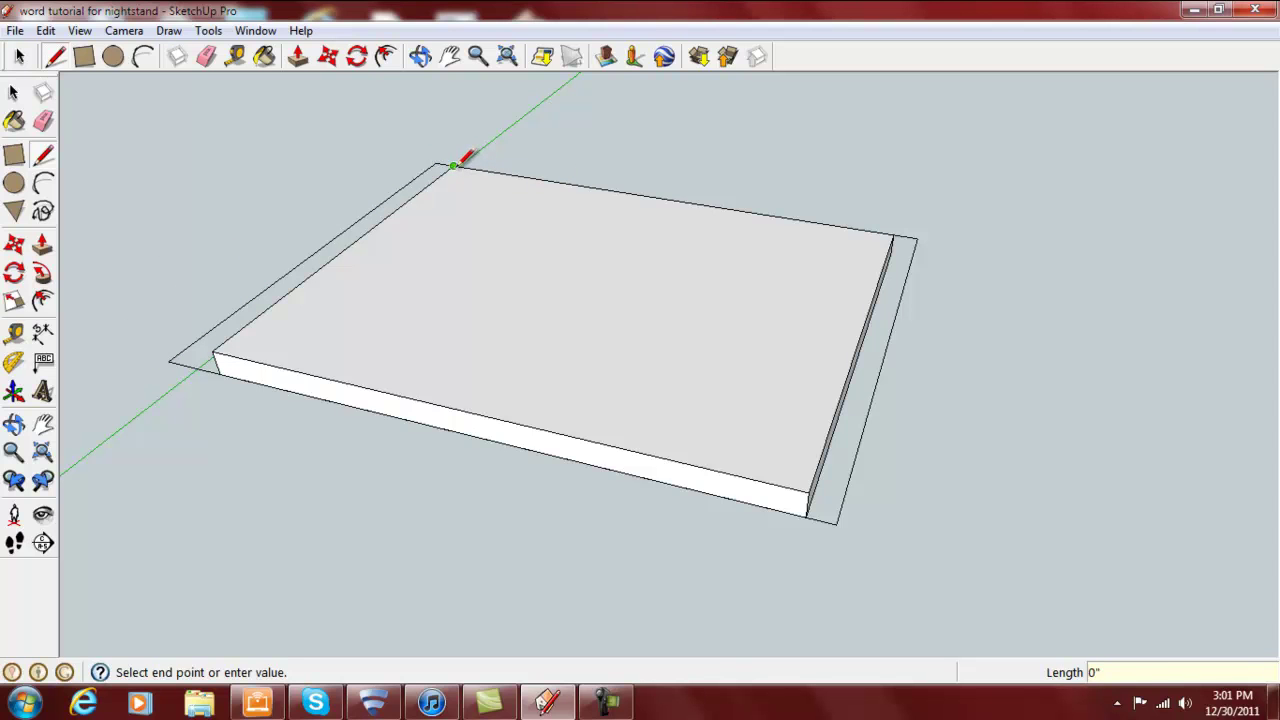
pyautogui.click(213, 351)
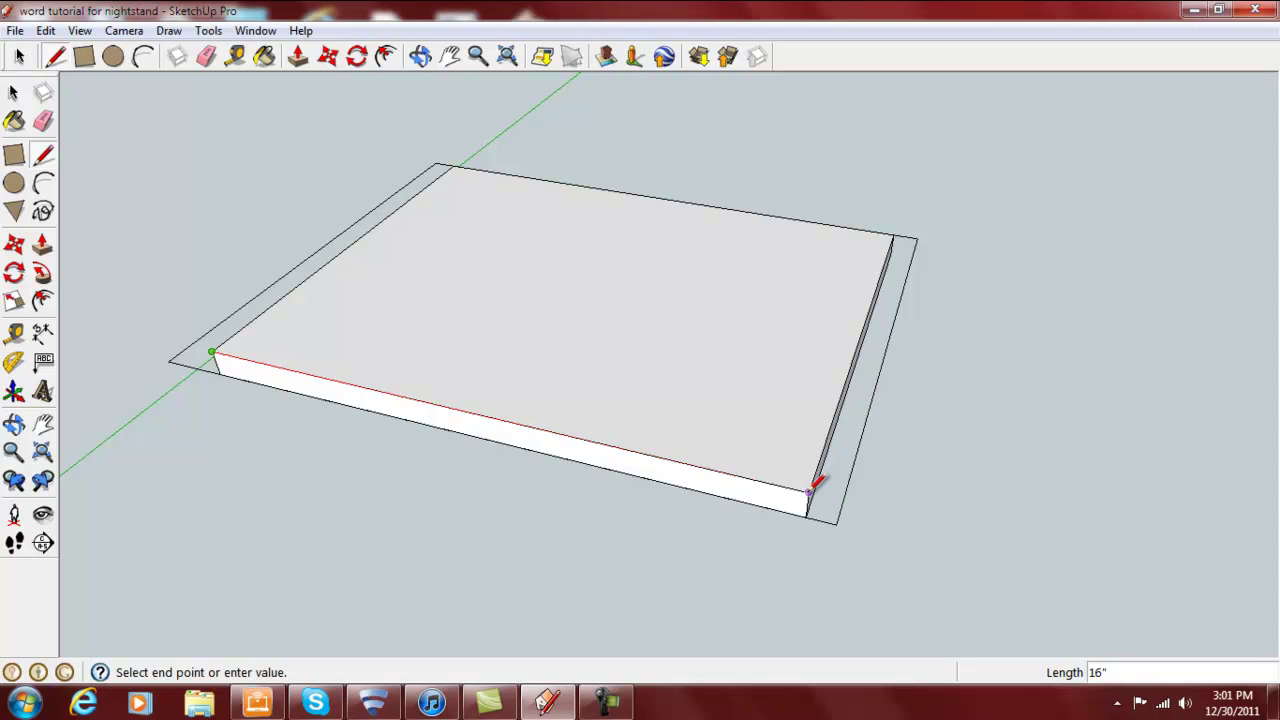
pyautogui.click(810, 491)
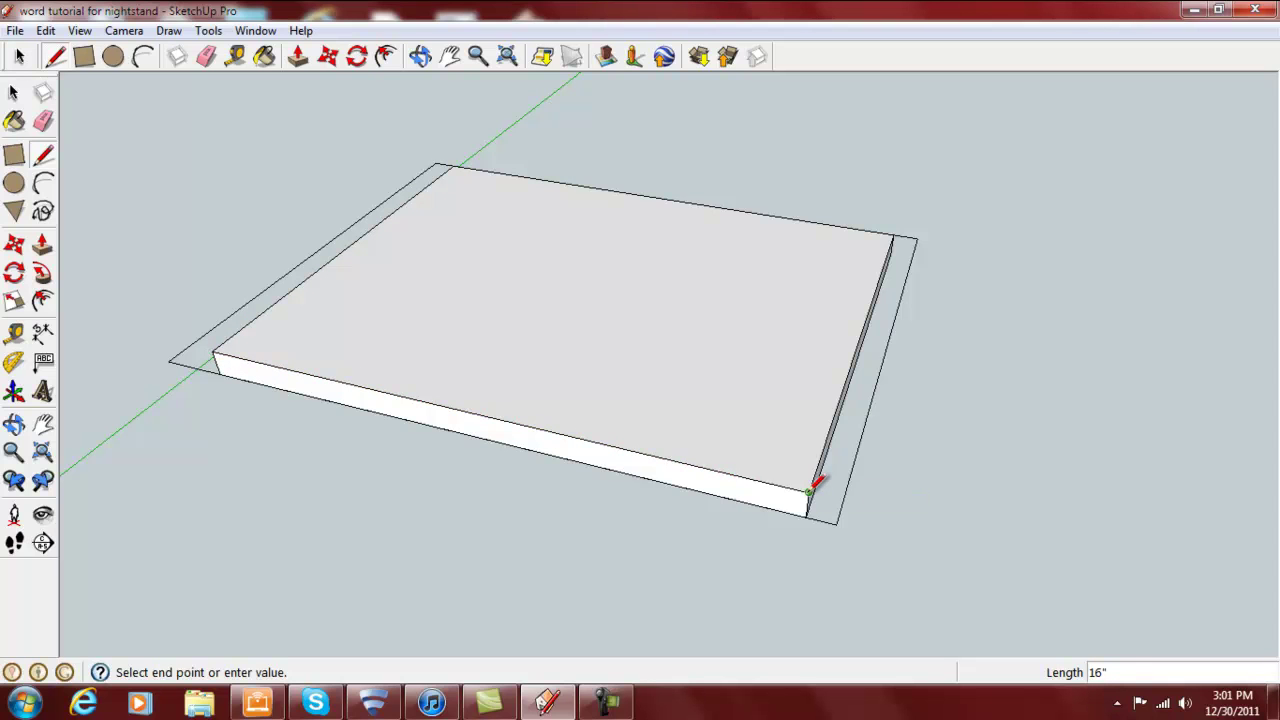
pyautogui.click(893, 233)
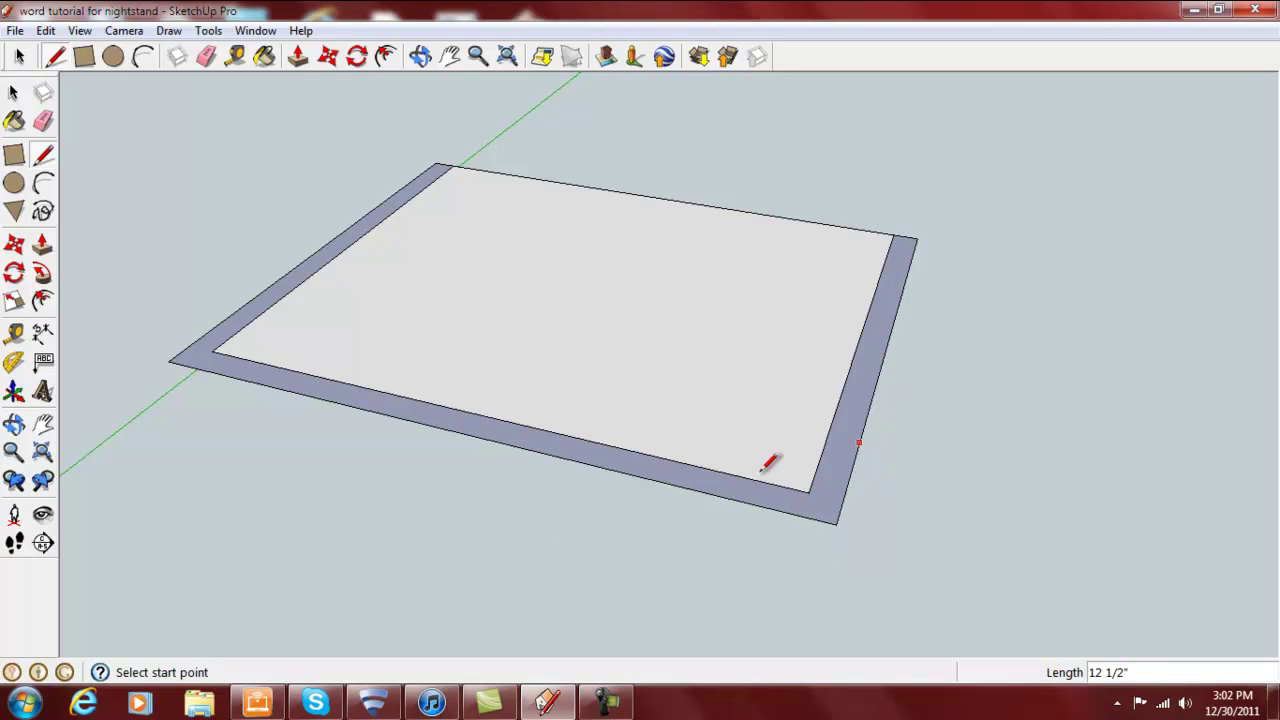
# - Push/pull the border face down 1.5" into a frame, then orbit to view it from the side
pyautogui.click(42, 245)
pyautogui.moveTo(863, 405); pyautogui.dragTo(861, 462)
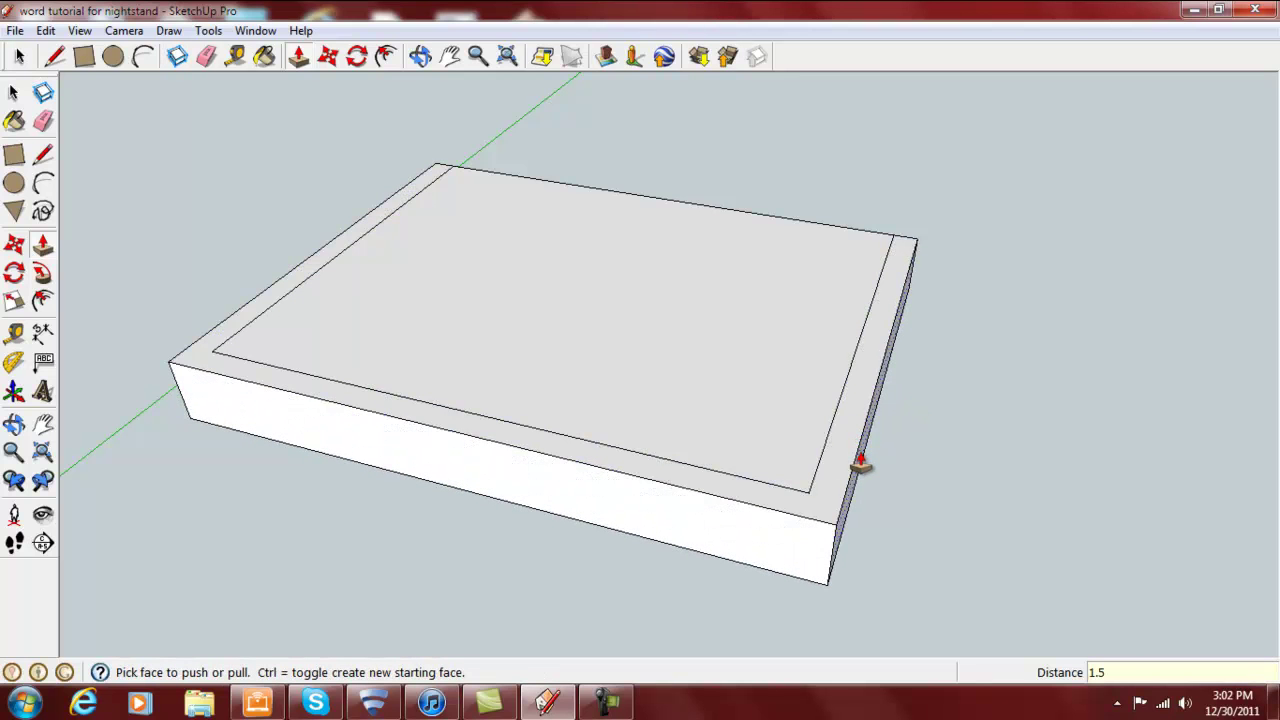
pyautogui.write('1.5')
pyautogui.press('Return')
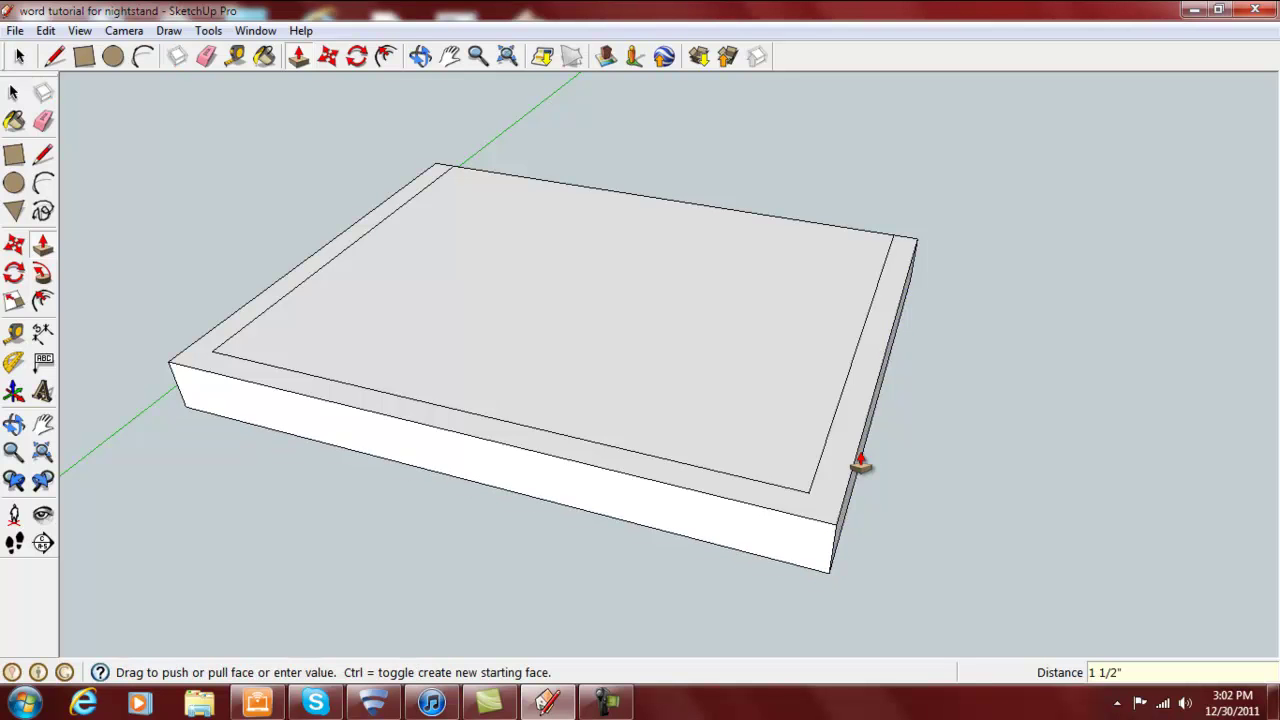
pyautogui.moveTo(977, 429); pyautogui.dragTo(407, 418, button='middle')
pyautogui.moveTo(954, 451); pyautogui.dragTo(425, 376, button='middle')
pyautogui.scroll(3, 1004, 398)
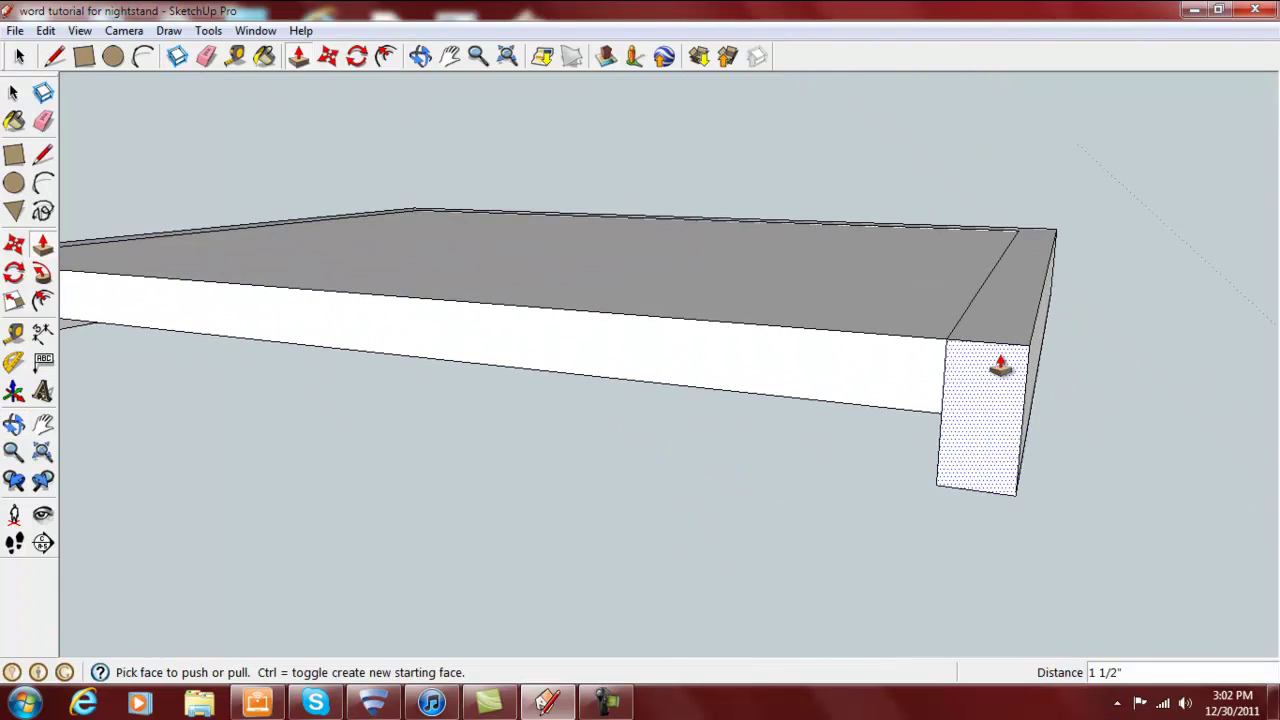
pyautogui.scroll(5, 1001, 365)
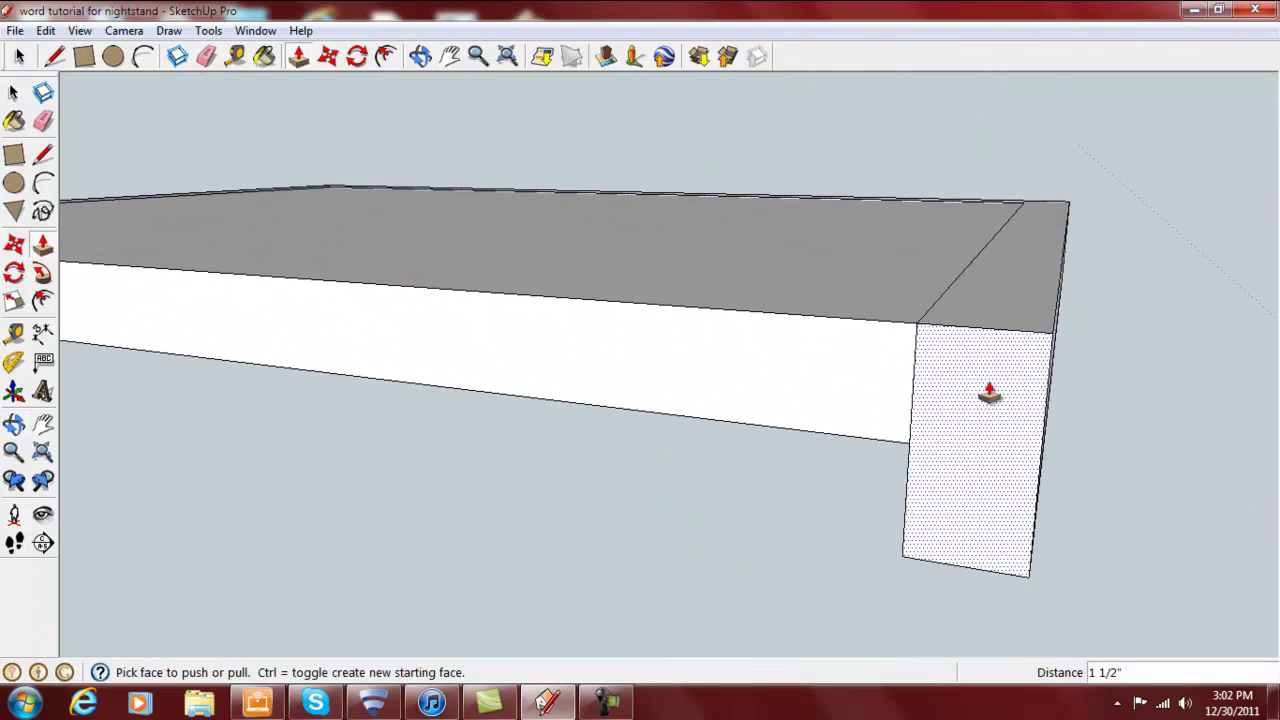
# - Draw two tangent arcs from the frame's top edge to the end face's right edge
pyautogui.click(43, 185)
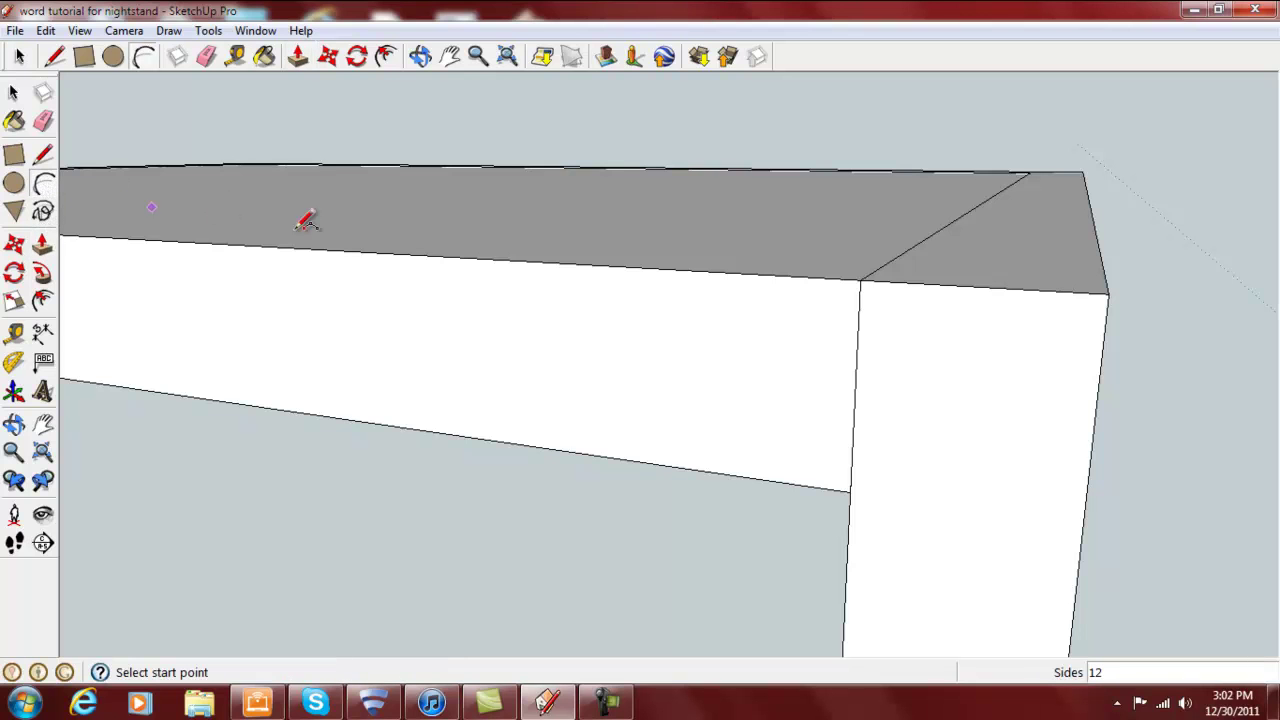
pyautogui.click(901, 283)
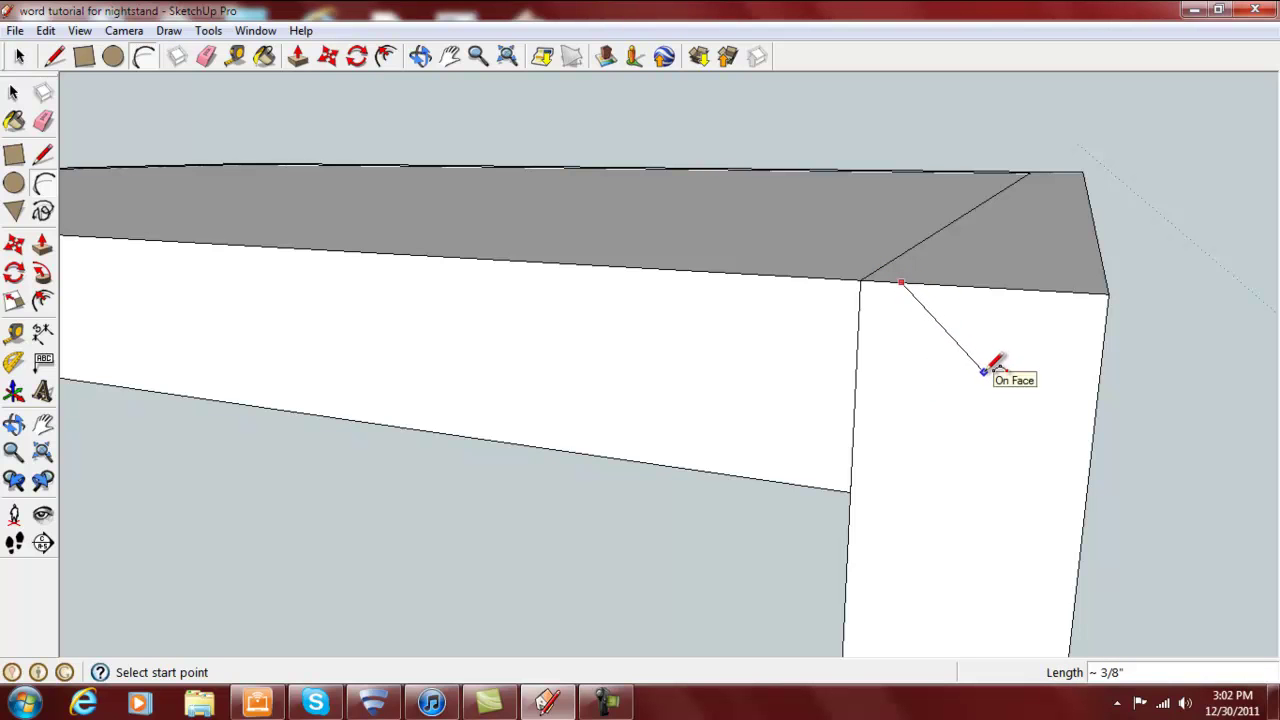
pyautogui.click(981, 371)
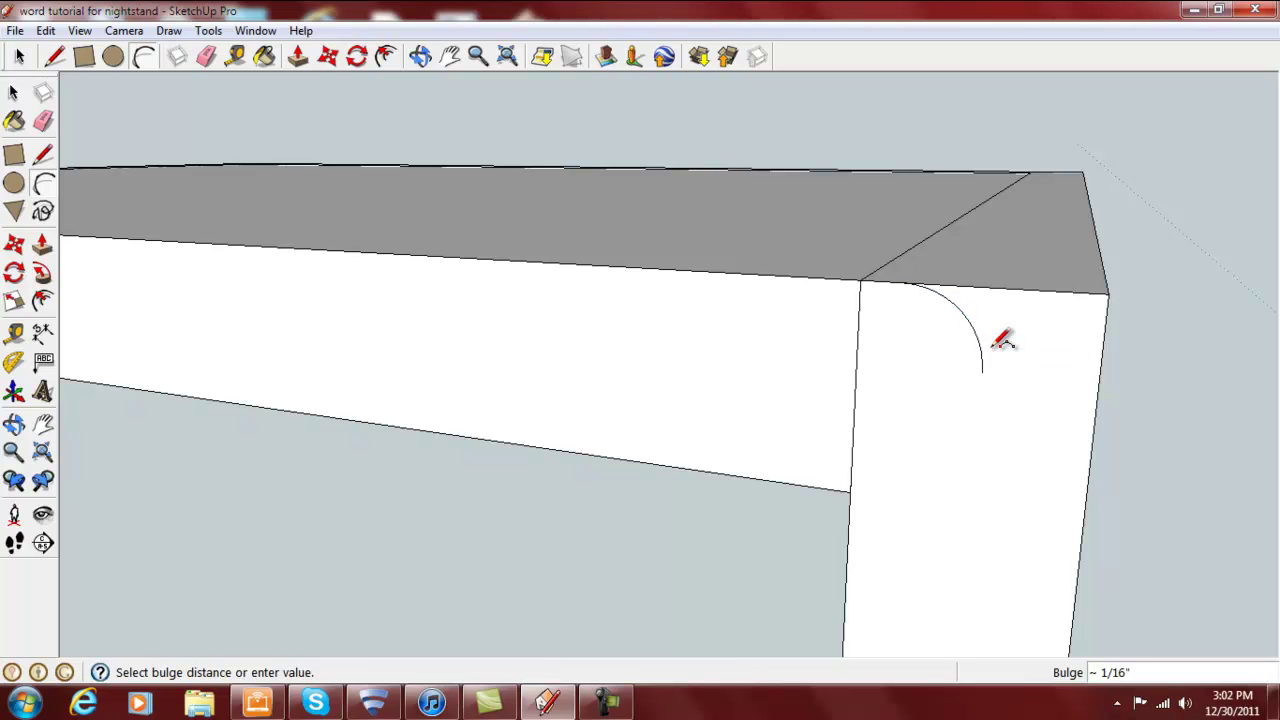
pyautogui.click(992, 345)
pyautogui.click(982, 371)
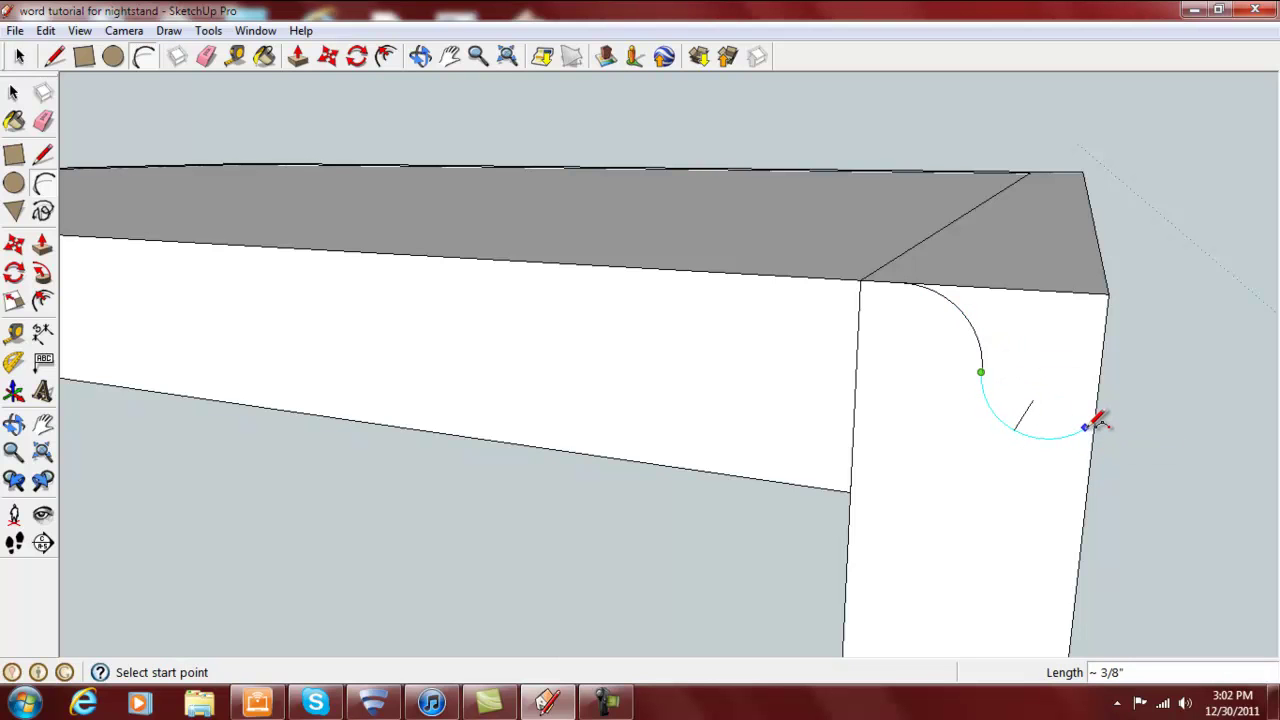
pyautogui.click(1092, 446)
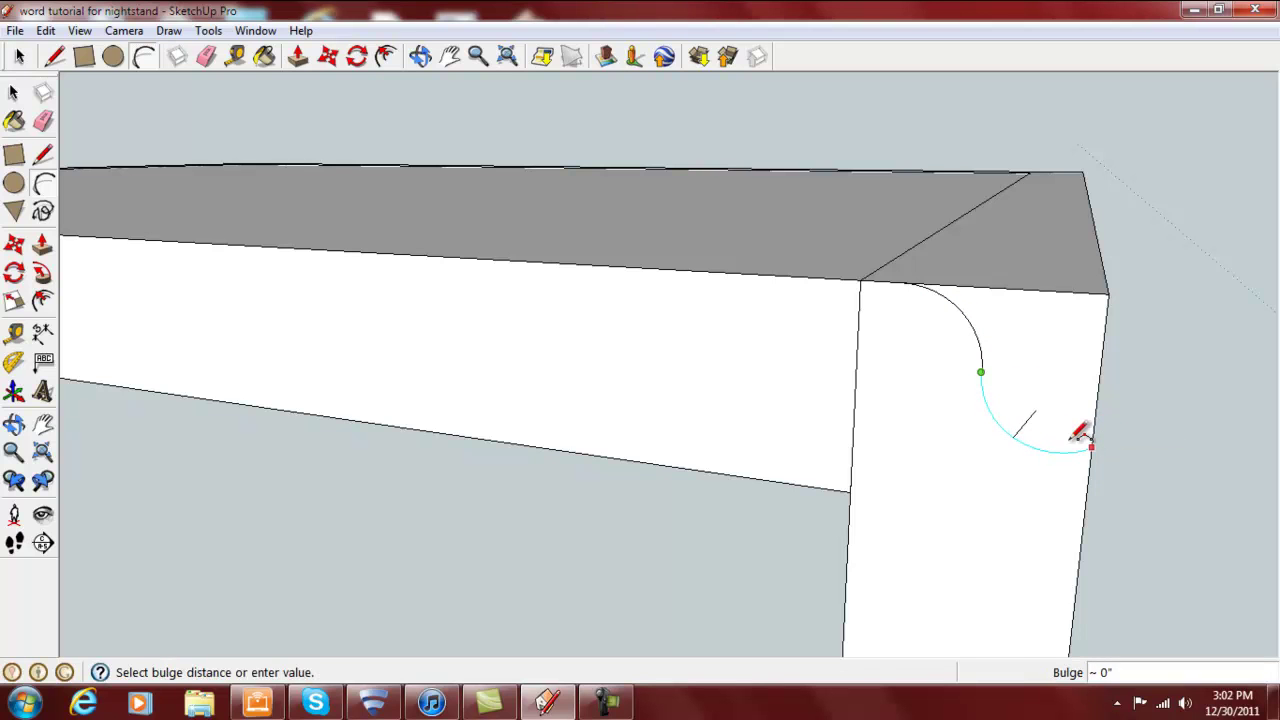
pyautogui.click(1074, 387)
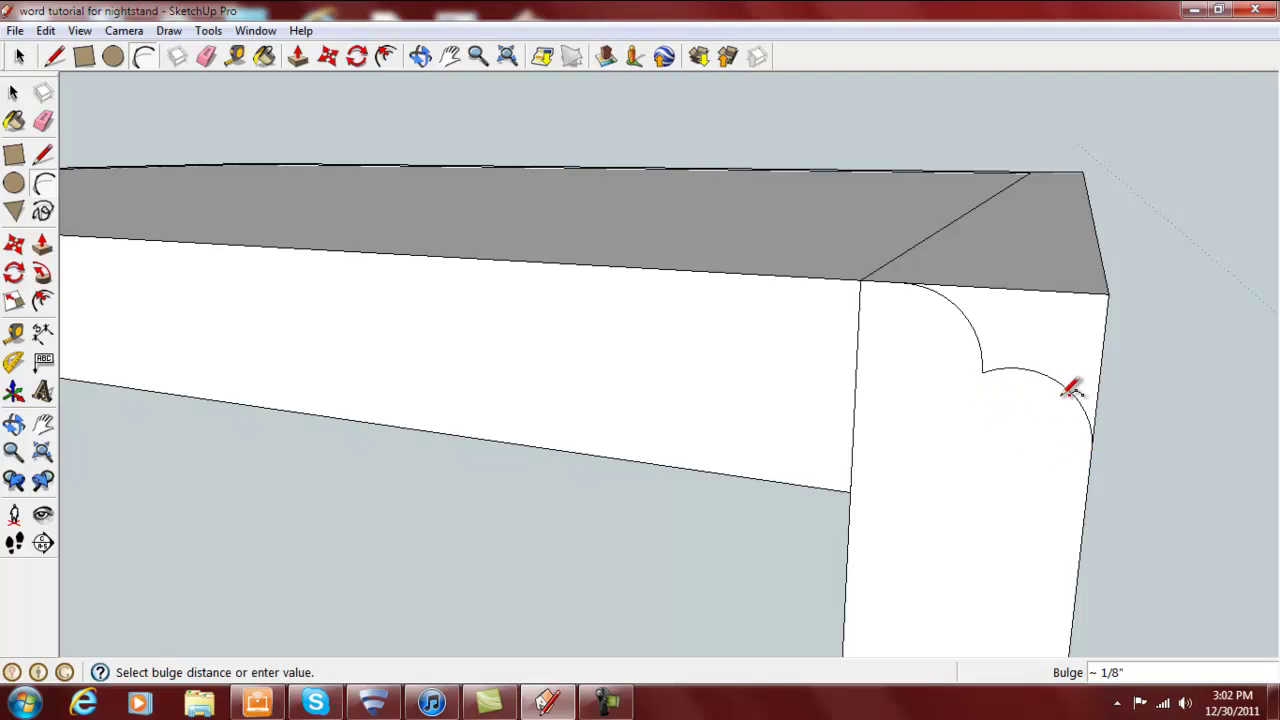
# - Follow Me the two-arc profile along the frame's top and back edges to mould the rim
pyautogui.click(41, 276)
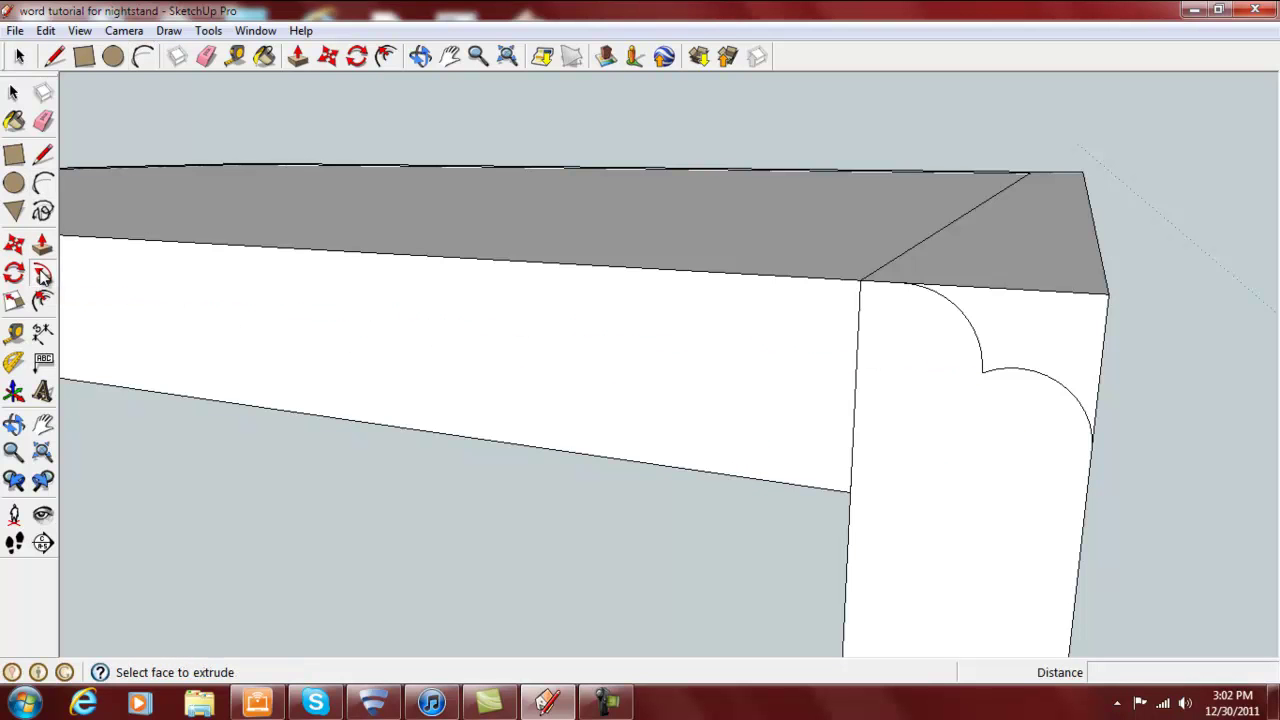
pyautogui.click(1047, 334)
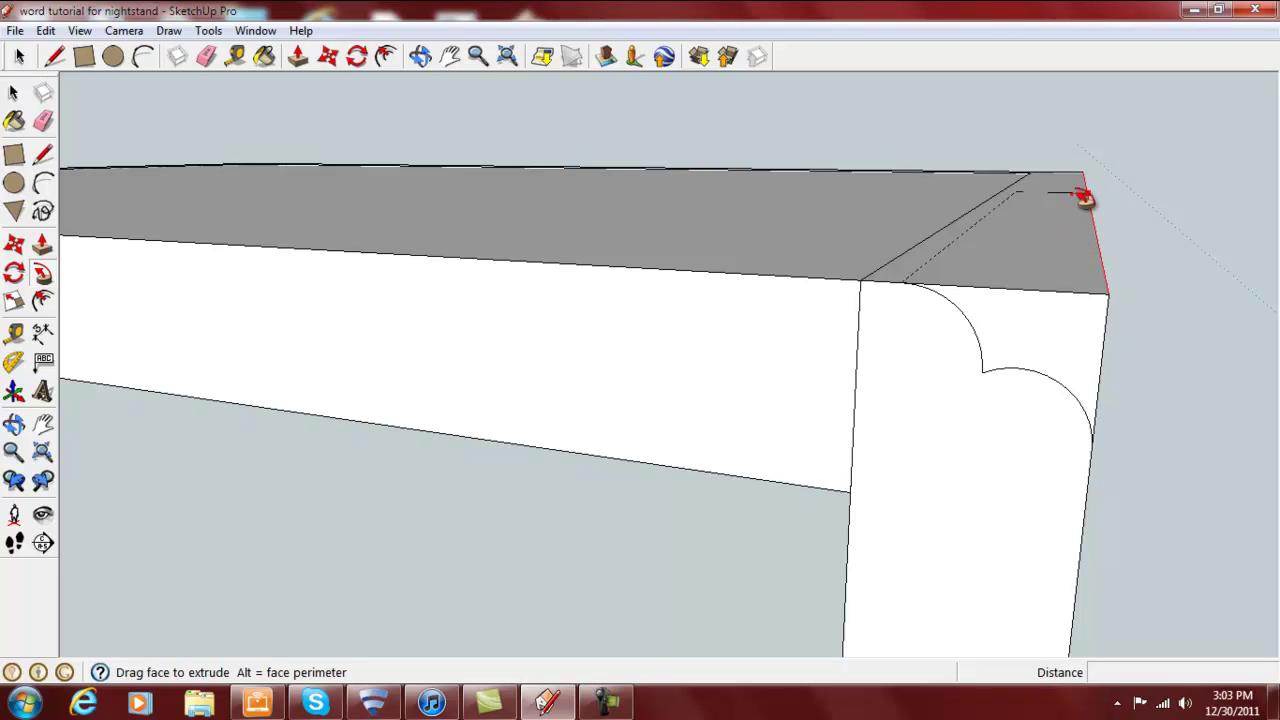
pyautogui.click(765, 180)
pyautogui.moveTo(734, 166); pyautogui.dragTo(845, 248, button='middle')
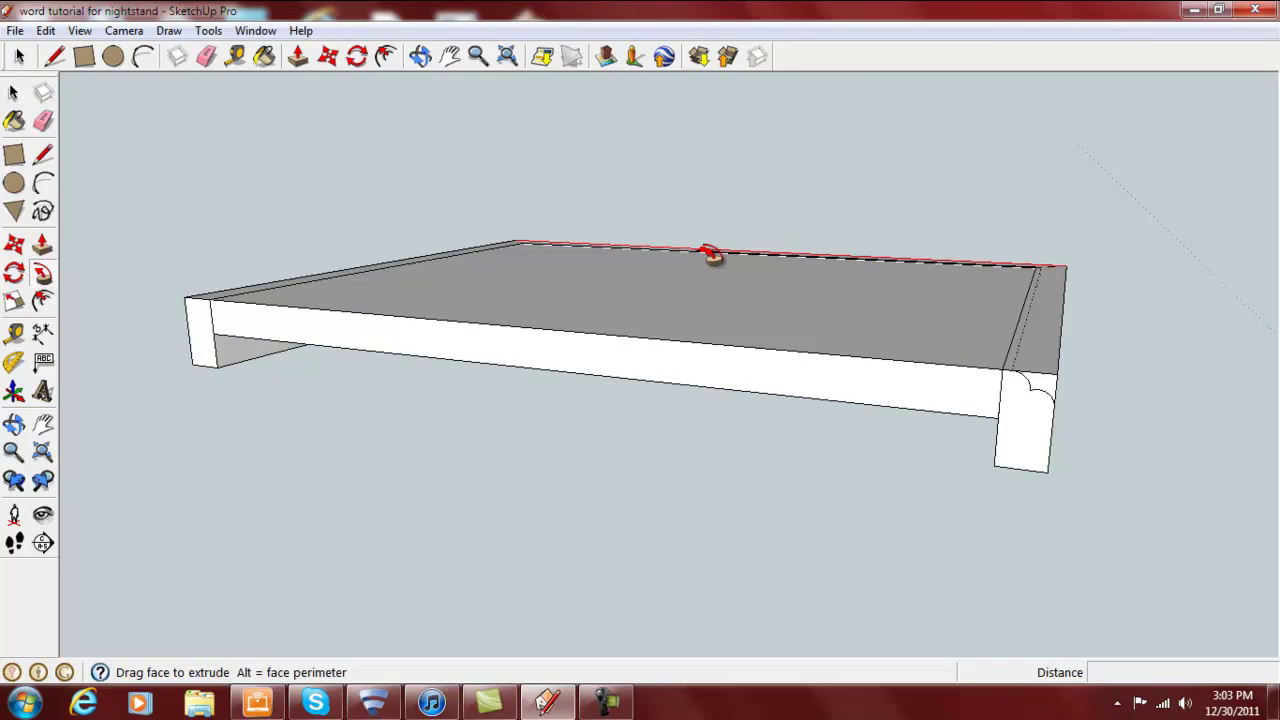
pyautogui.moveTo(711, 254); pyautogui.dragTo(706, 292, button='middle')
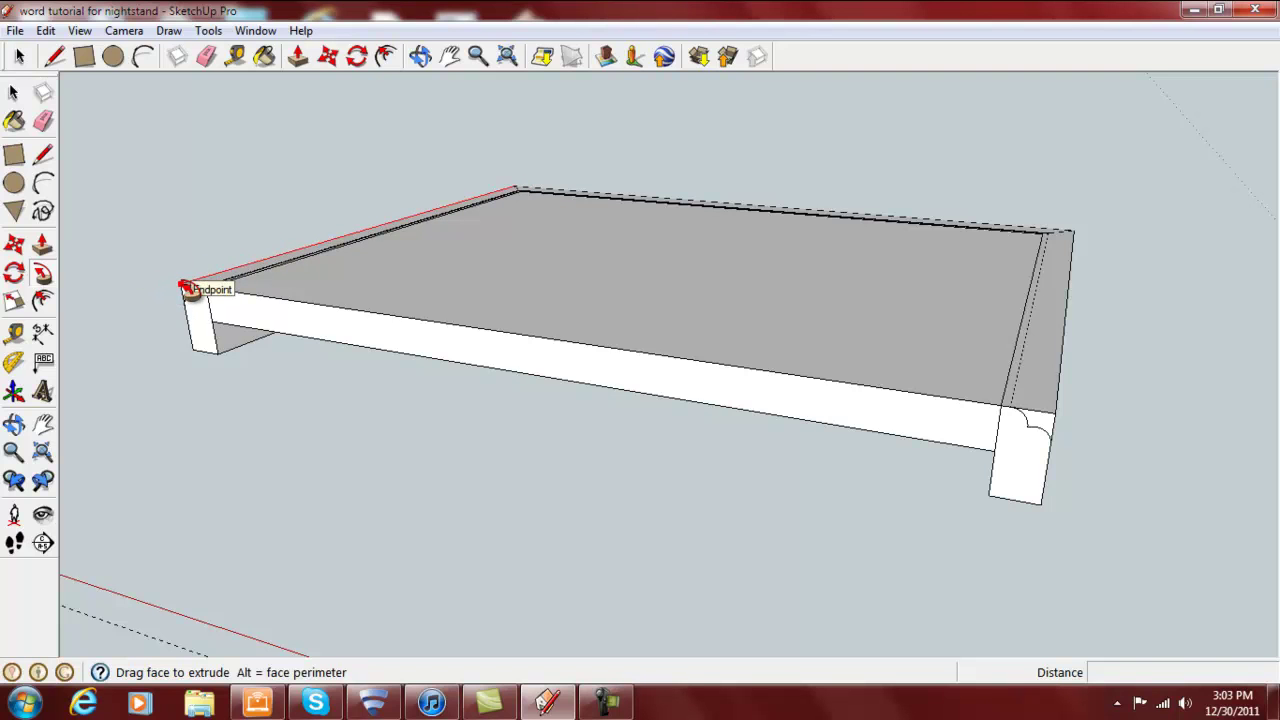
pyautogui.click(187, 289)
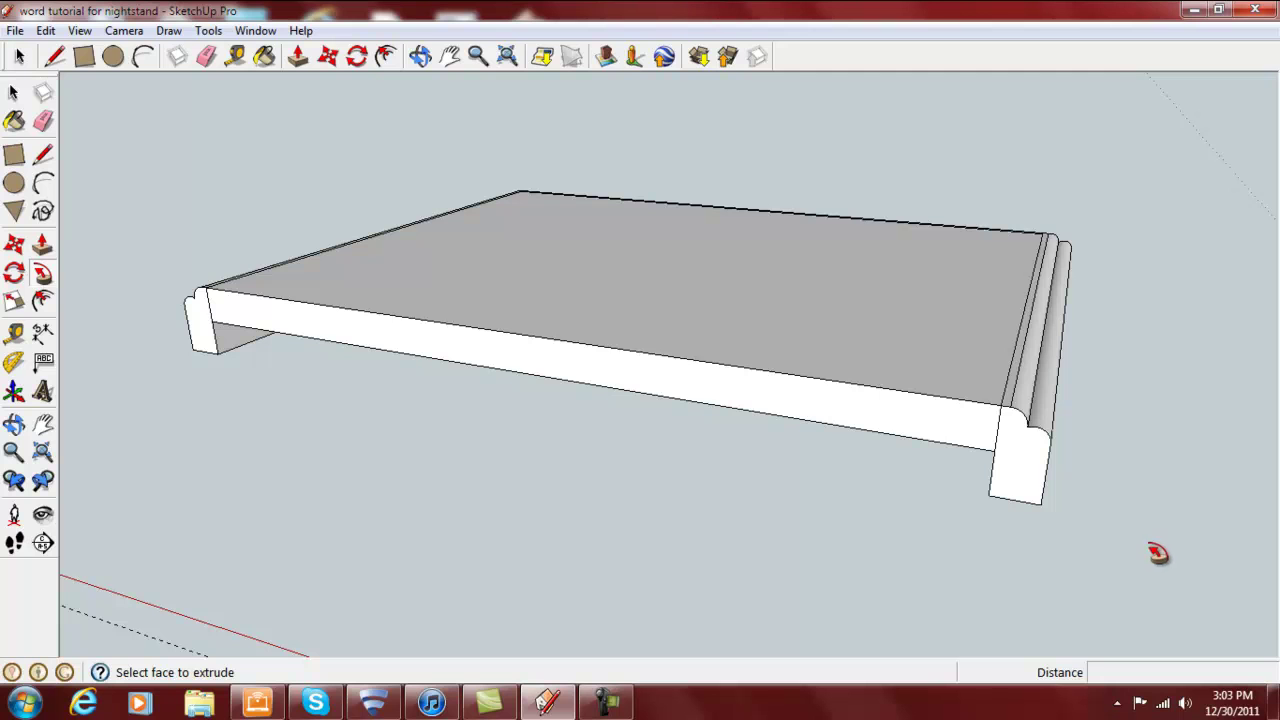
# - Move the 3/4-inch top slab away from the U-shaped trim frame
pyautogui.click(12, 95)
pyautogui.click(671, 338)
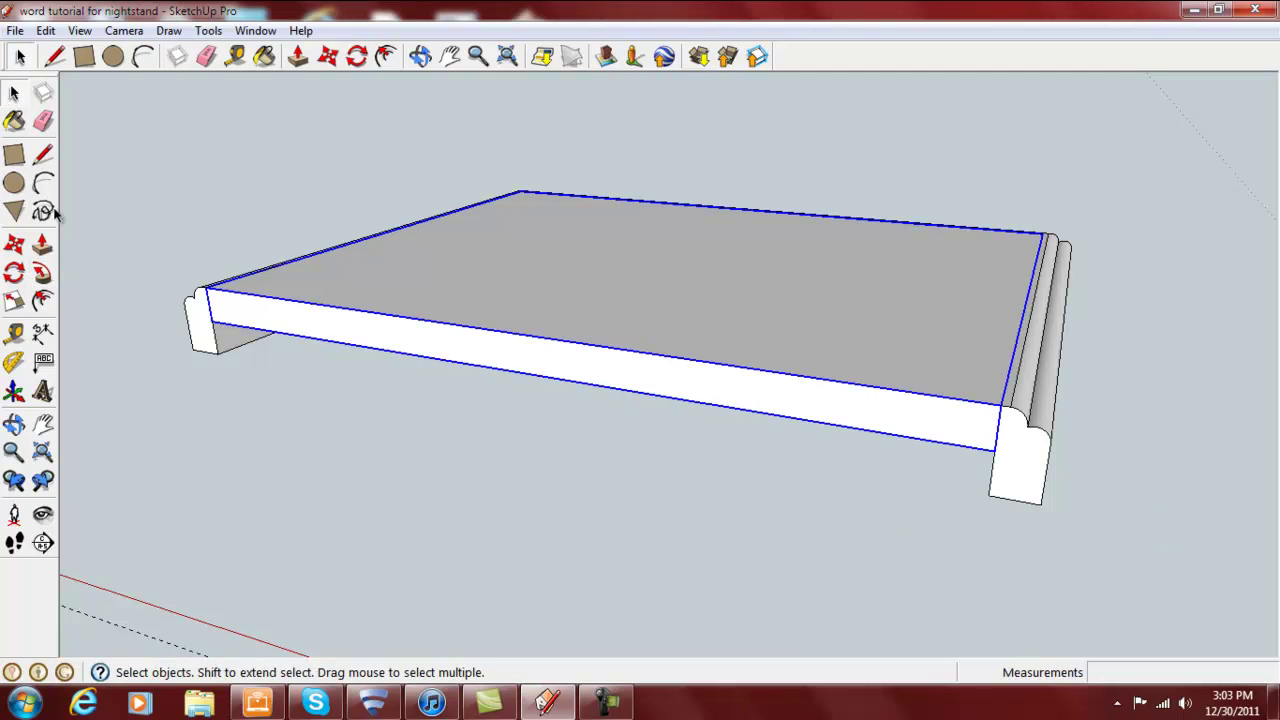
pyautogui.click(14, 244)
pyautogui.click(670, 293)
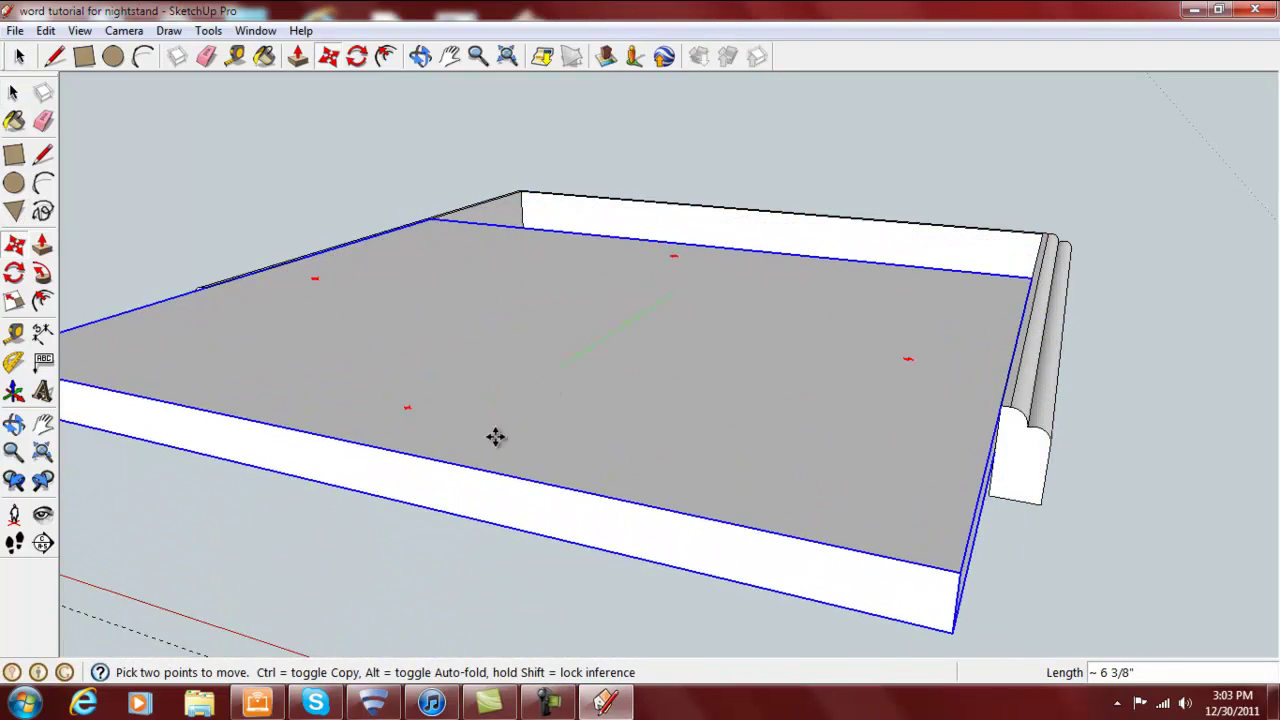
pyautogui.click(380, 484)
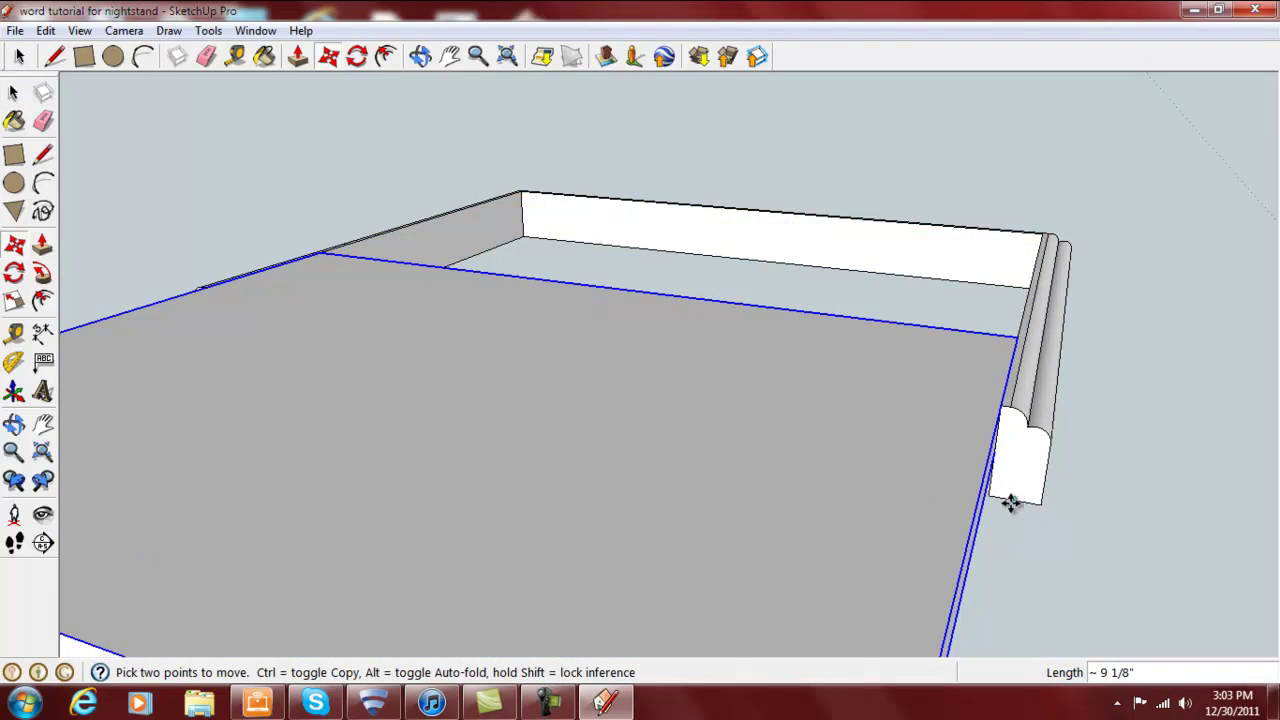
# - Reposition the top slab higher and to the right, clear of the frame
pyautogui.moveTo(1100, 494); pyautogui.dragTo(214, 451, button='middle')
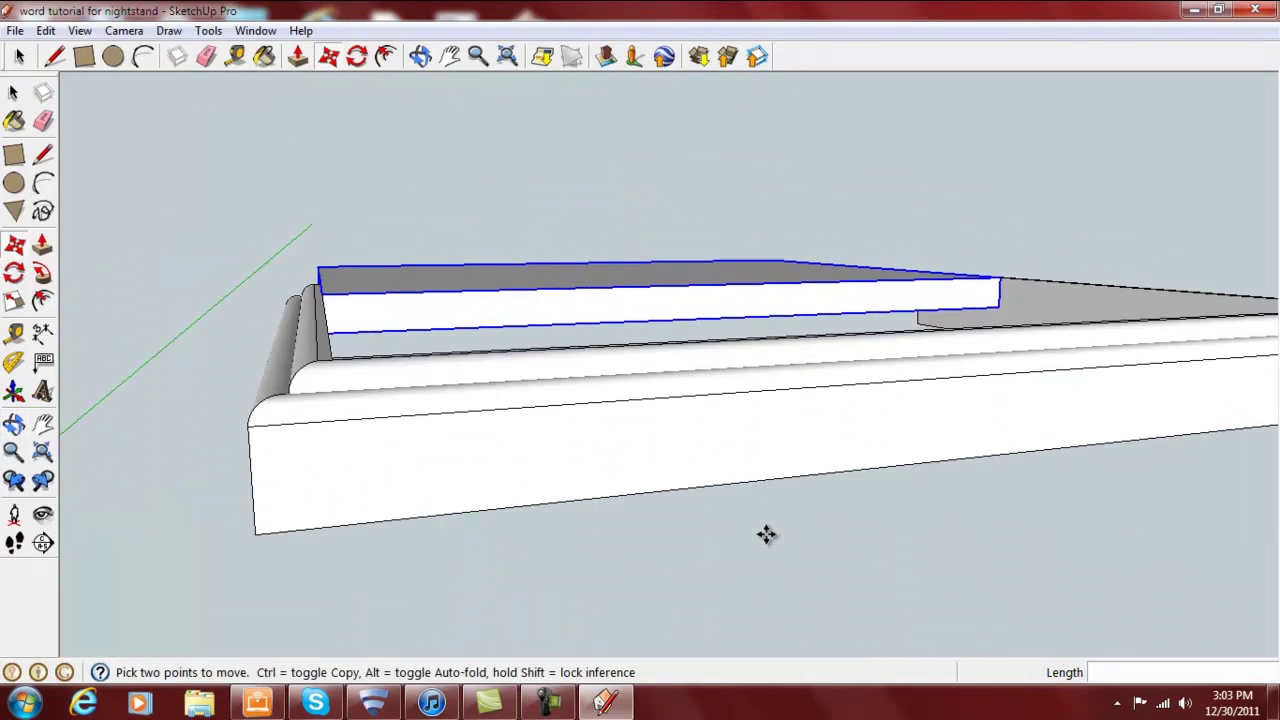
pyautogui.moveTo(777, 534); pyautogui.dragTo(597, 571, button='middle')
pyautogui.scroll(-4, 935, 455)
pyautogui.scroll(-3, 990, 475)
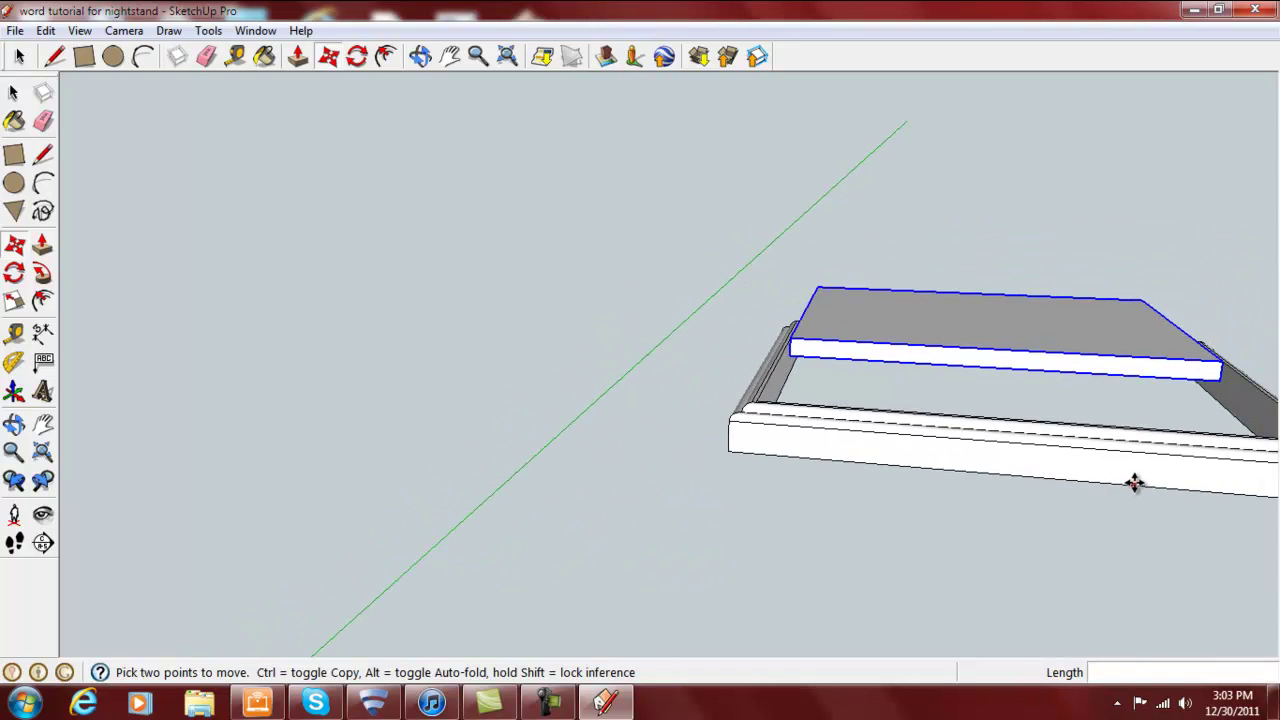
pyautogui.moveTo(1135, 482); pyautogui.dragTo(683, 400, button='middle')
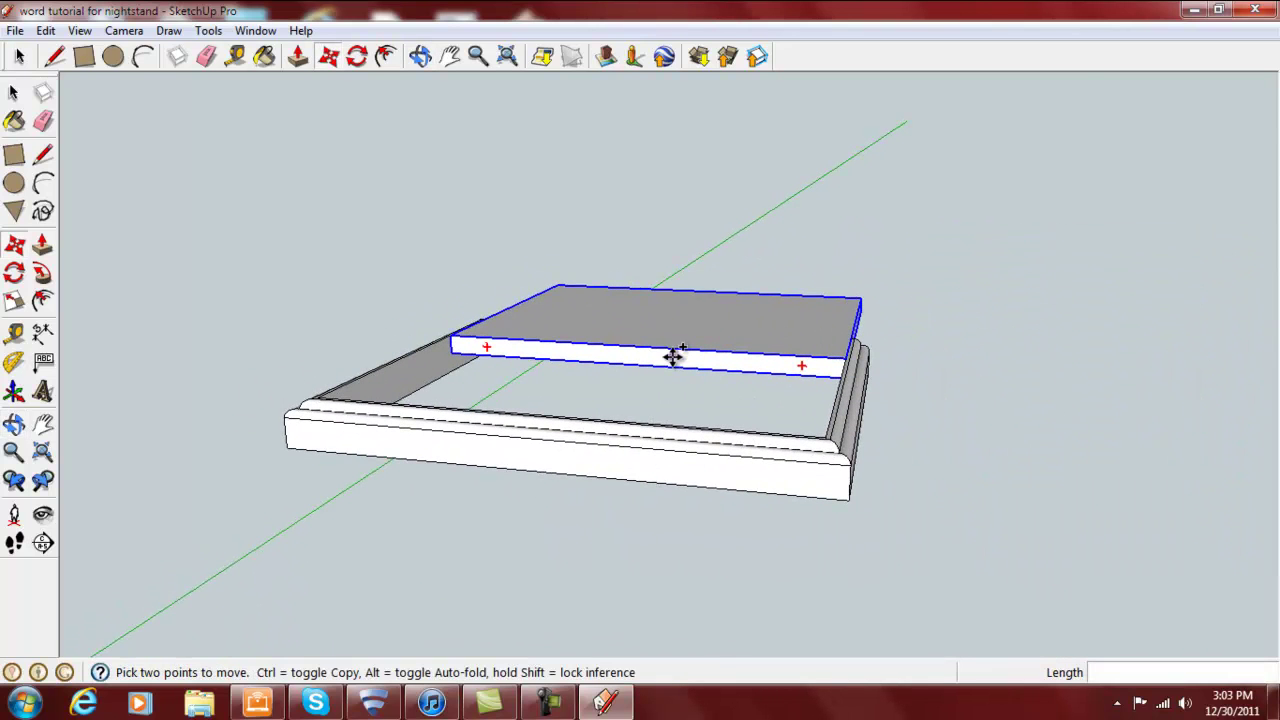
pyautogui.keyDown('ctrl'); pyautogui.click(673, 352); pyautogui.keyUp('ctrl')
pyautogui.press('Escape')
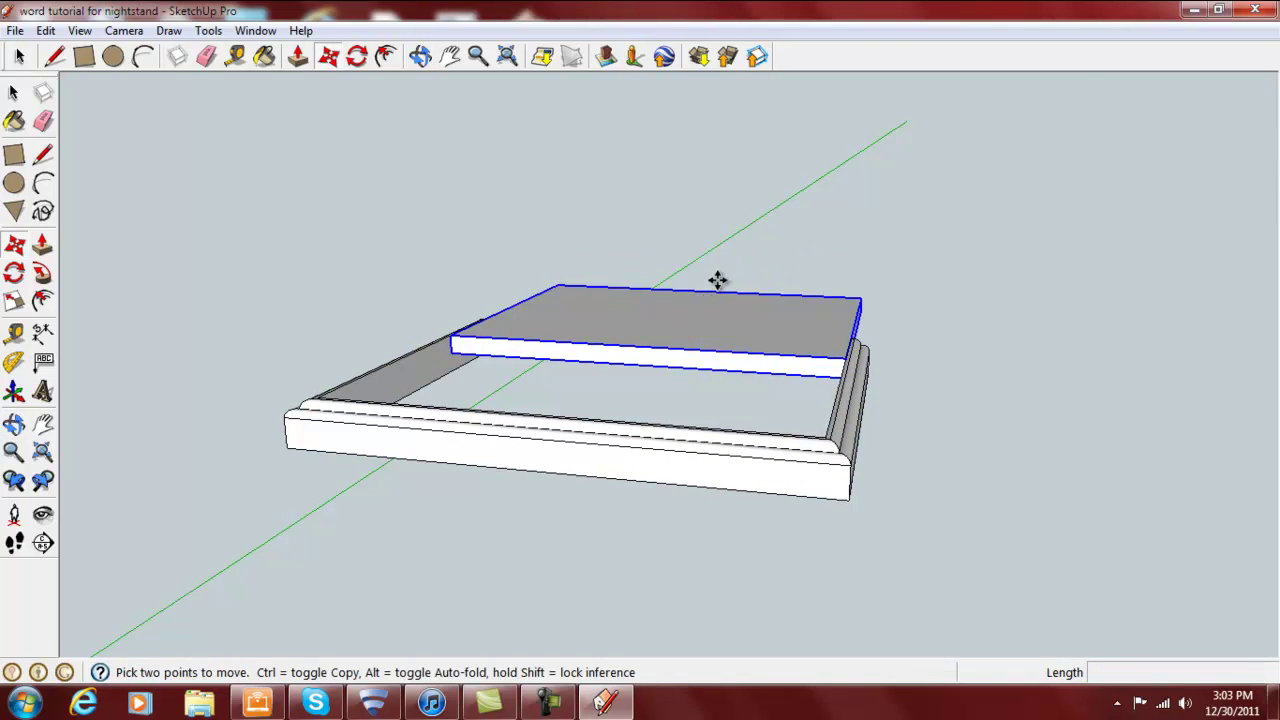
pyautogui.click(694, 324)
pyautogui.click(743, 251)
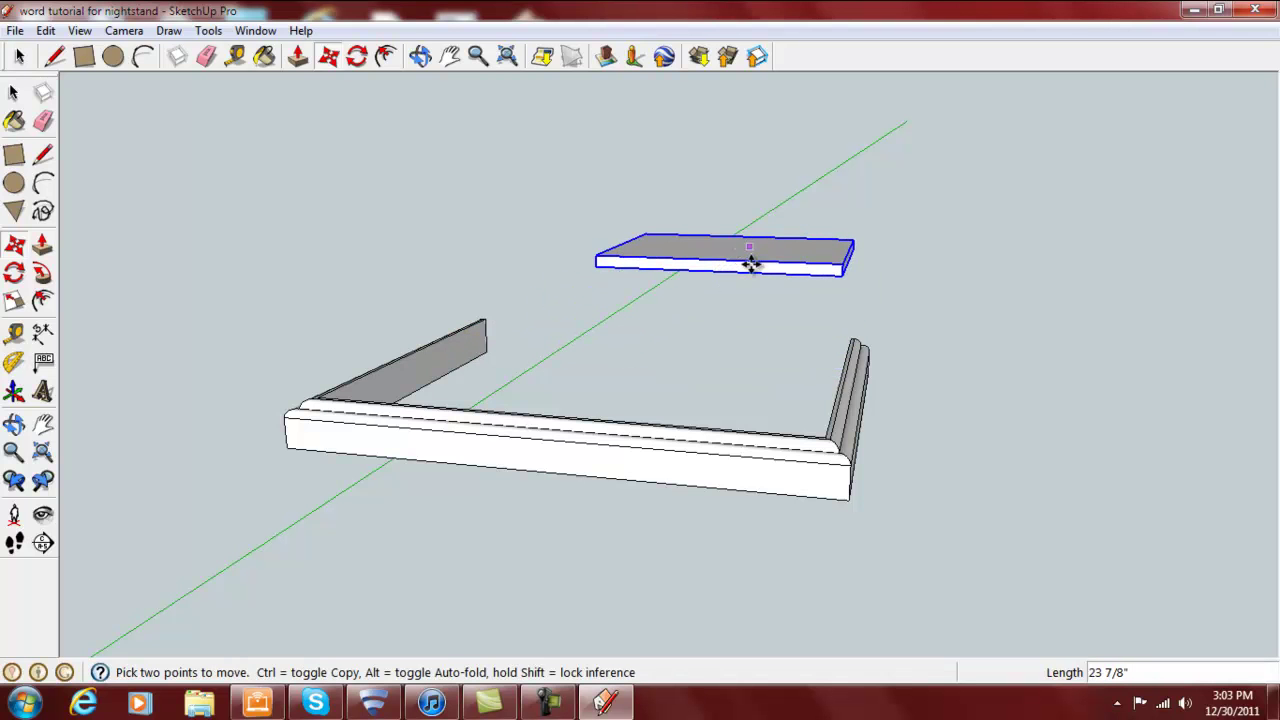
# - Orbit the model until the top board and trim frame are both clearly visible
pyautogui.moveTo(502, 563); pyautogui.dragTo(658, 595, button='middle')
pyautogui.moveTo(538, 595)
pyautogui.mouseDown(button='middle')
pyautogui.moveTo(657, 600)
pyautogui.moveTo(558, 584)
pyautogui.mouseUp(button='middle')
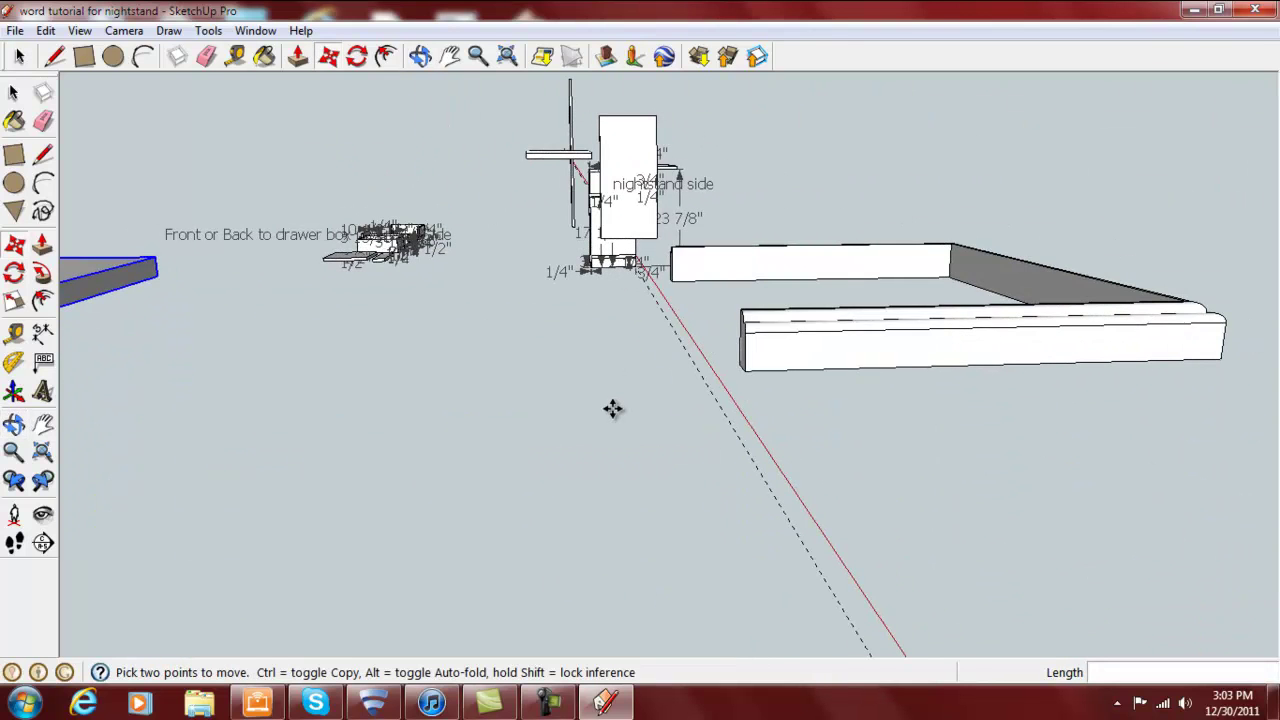
pyautogui.moveTo(612, 408); pyautogui.dragTo(624, 400, button='middle')
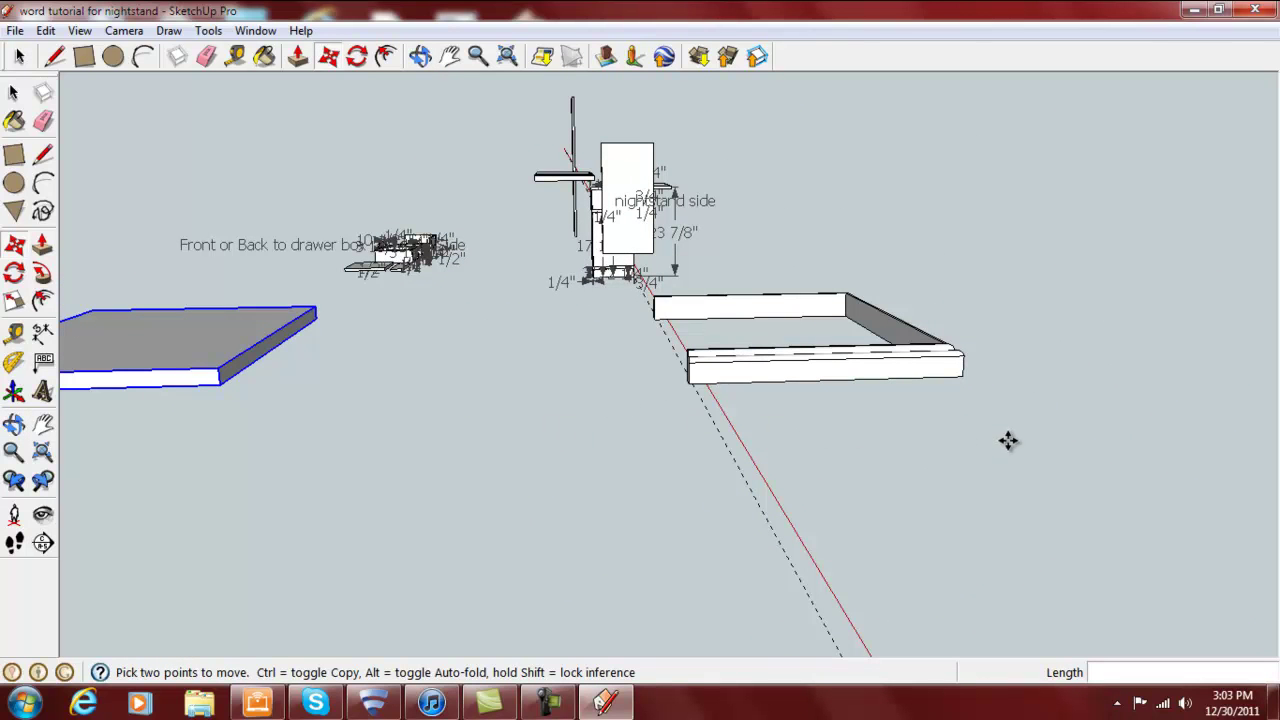
pyautogui.moveTo(407, 475); pyautogui.dragTo(636, 525, button='middle')
pyautogui.moveTo(1025, 530); pyautogui.dragTo(660, 540, button='middle')
# - Window-select the trim frame rails, Make Group from them, and clear the selection
pyautogui.click(14, 92)
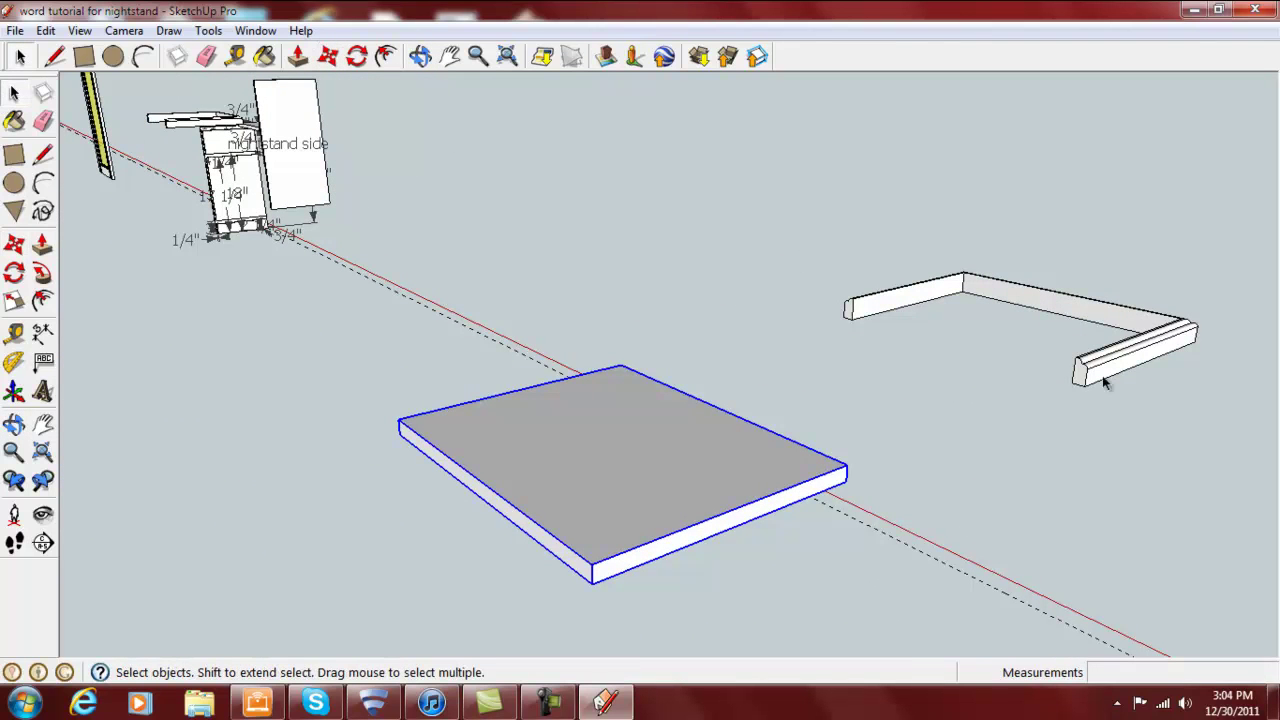
pyautogui.moveTo(757, 206); pyautogui.dragTo(1224, 420)
pyautogui.rightClick(1160, 352)
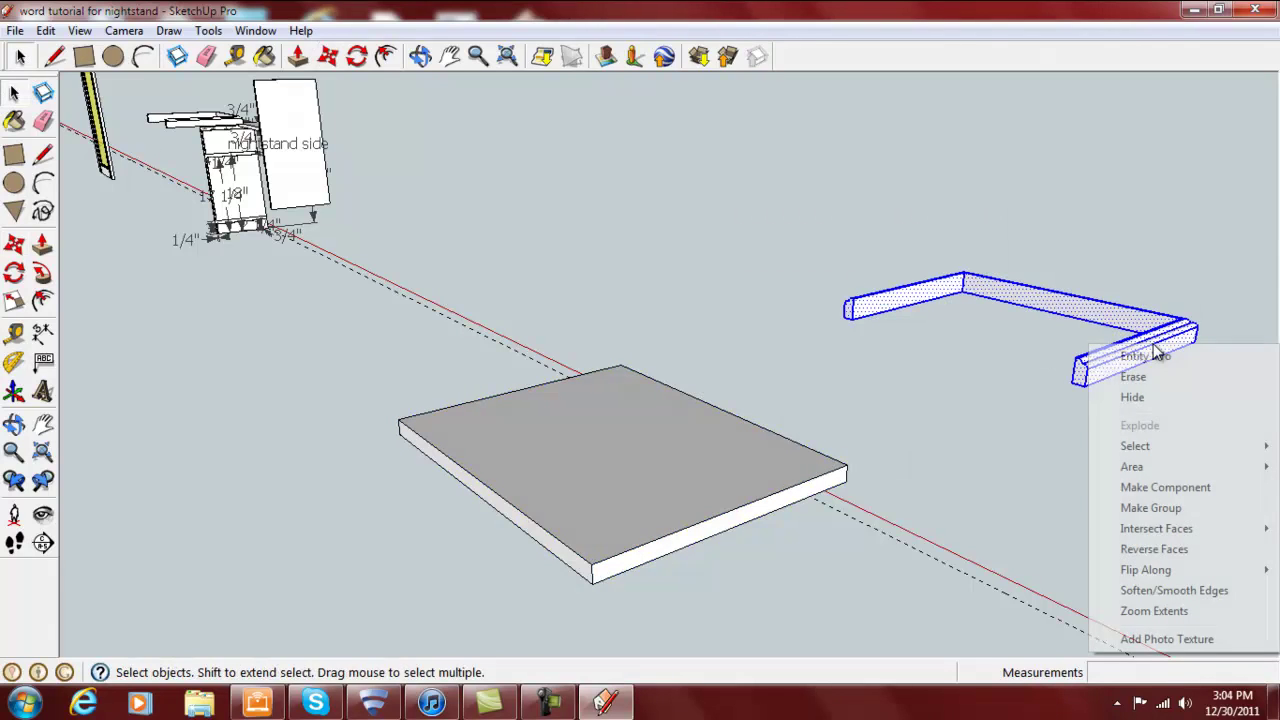
pyautogui.click(1150, 509)
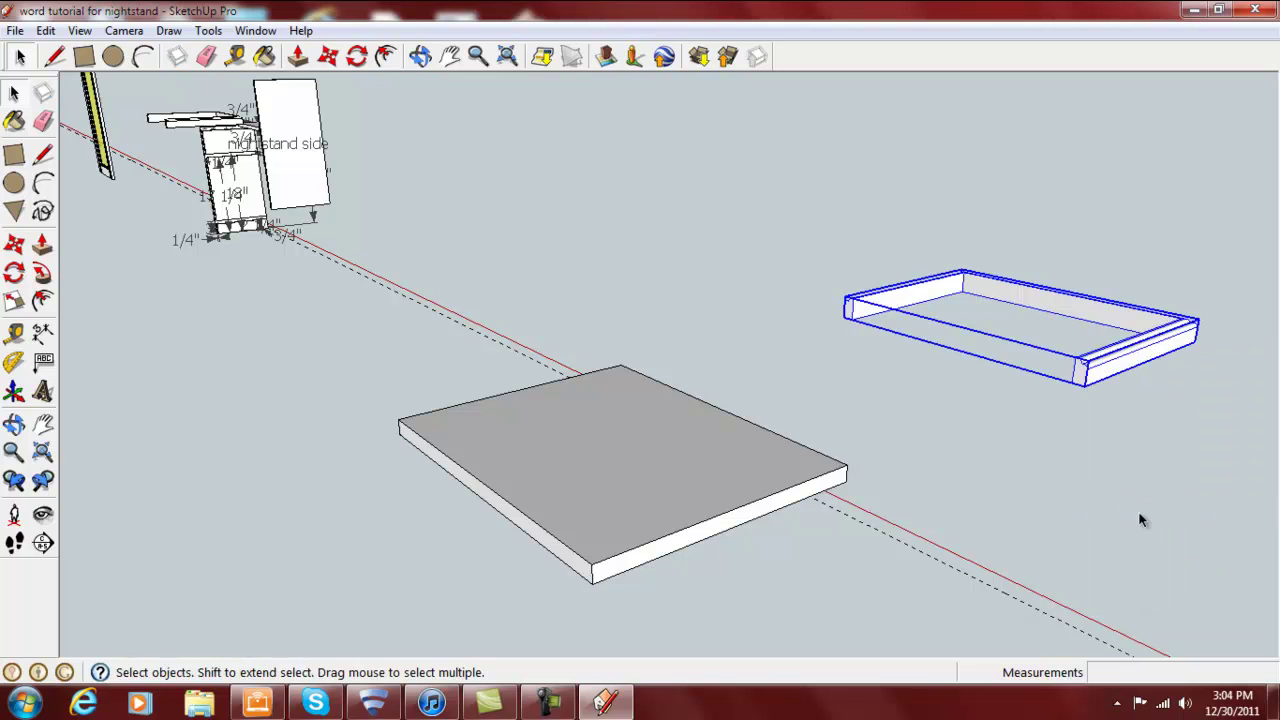
pyautogui.rightClick(1140, 330)
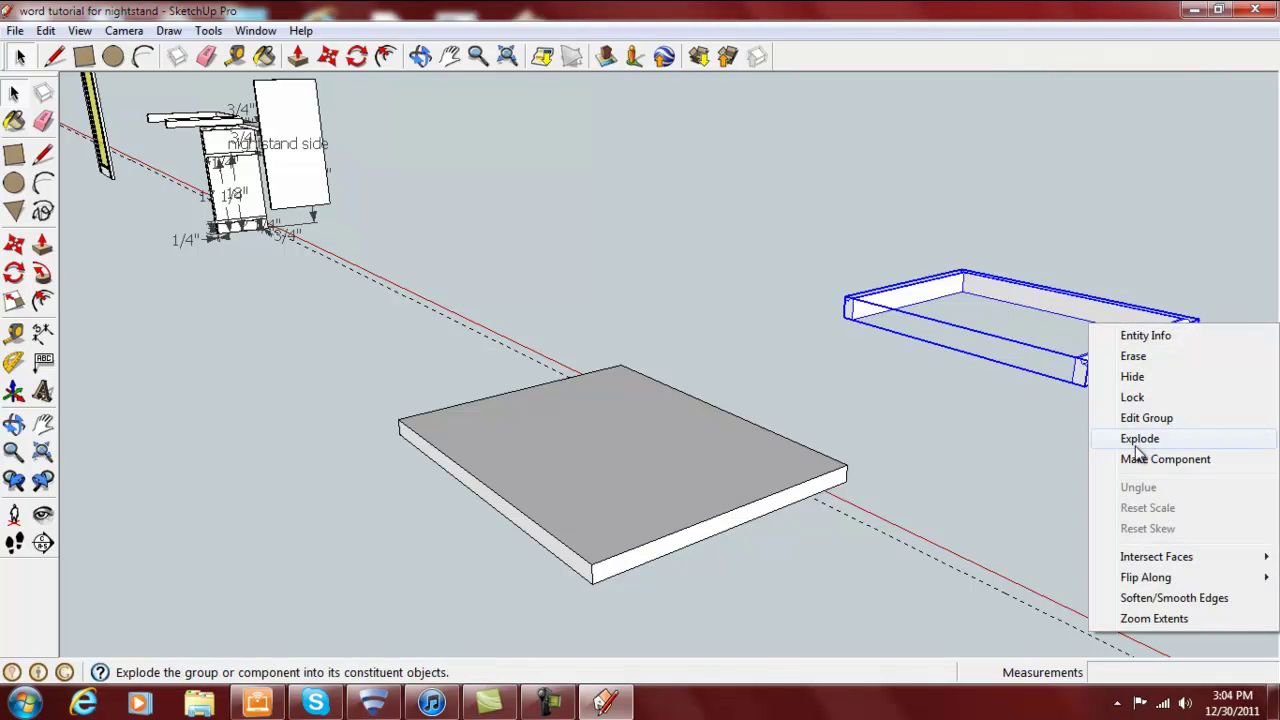
pyautogui.click(982, 474)
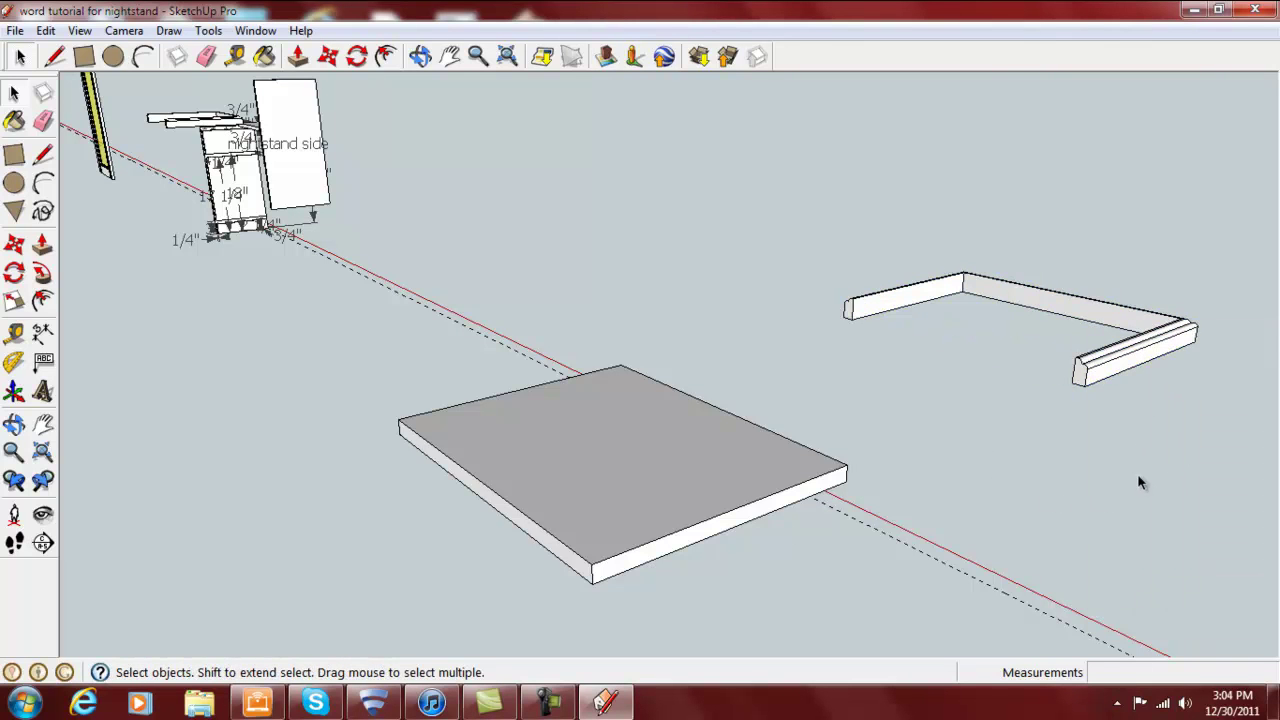
# - Orbit and zoom in to look down into the trim frame beside the top board
pyautogui.moveTo(1137, 483); pyautogui.dragTo(918, 490, button='middle')
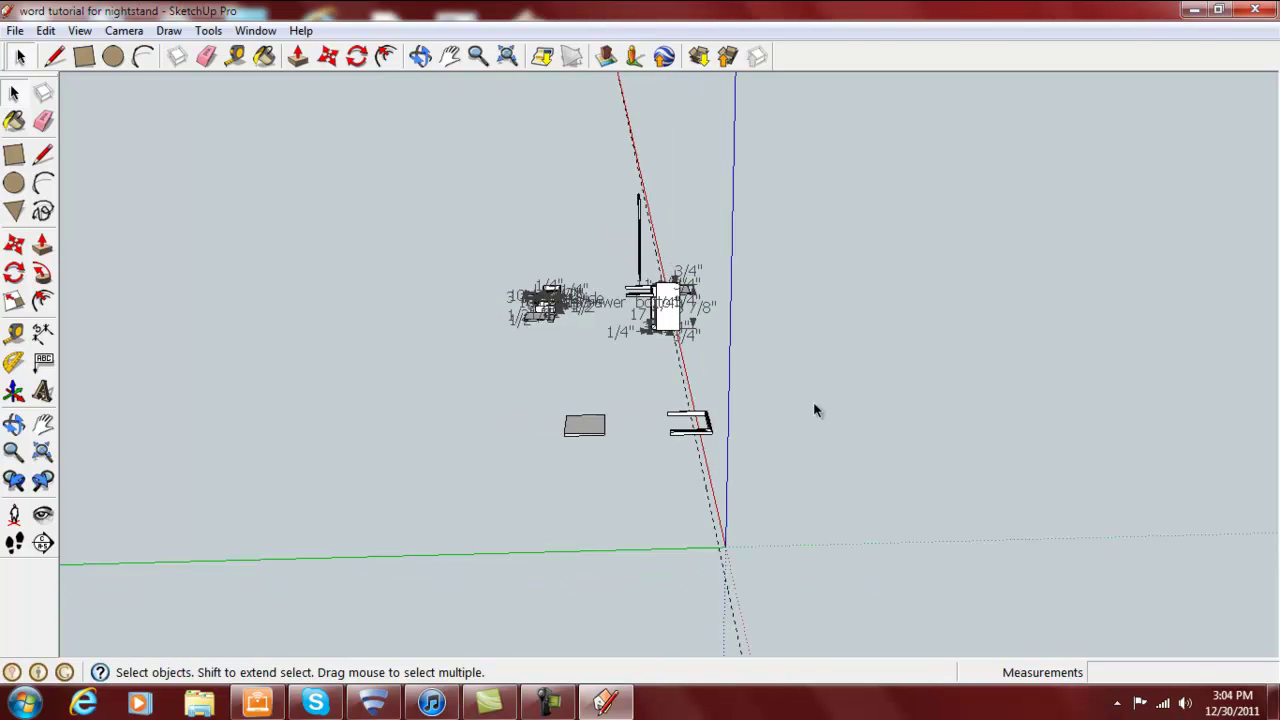
pyautogui.moveTo(993, 463); pyautogui.dragTo(421, 394, button='middle')
pyautogui.scroll(5, 417, 311)
pyautogui.keyDown('shift'); pyautogui.moveTo(419, 340); pyautogui.dragTo(550, 314, button='middle'); pyautogui.keyUp('shift')
pyautogui.scroll(4, 523, 265)
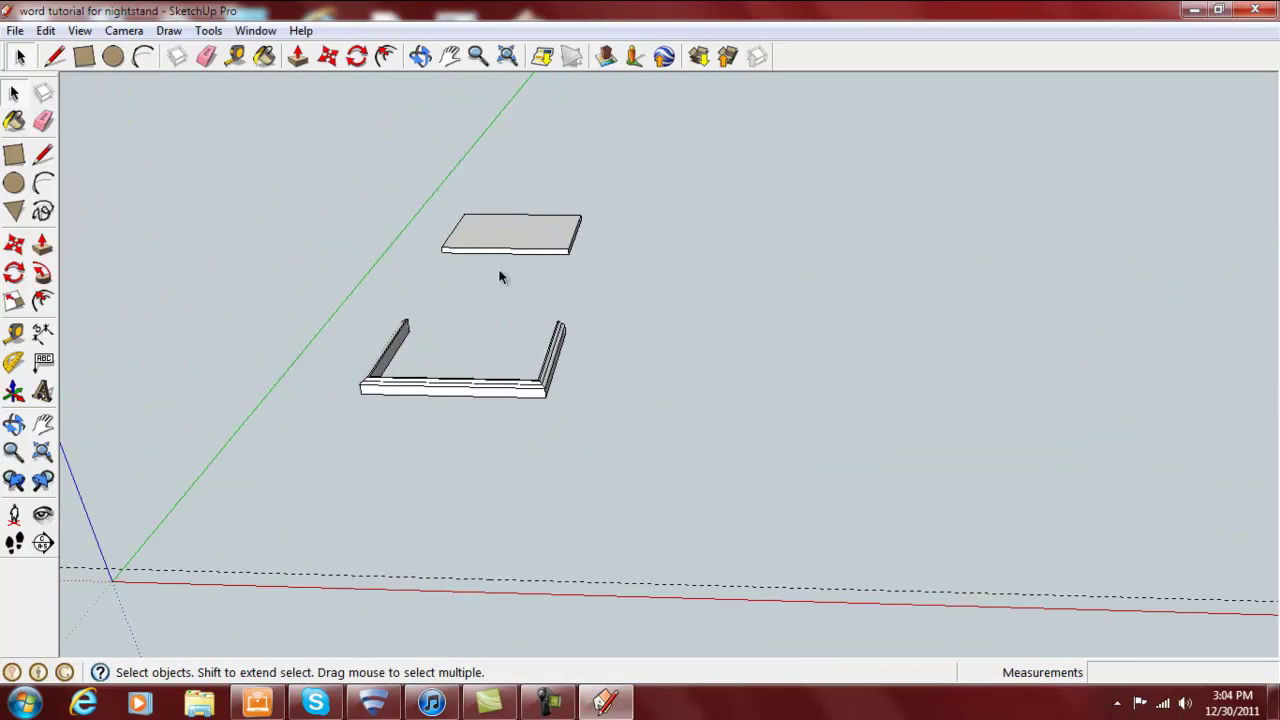
pyautogui.scroll(3, 492, 272)
pyautogui.scroll(1, 400, 244)
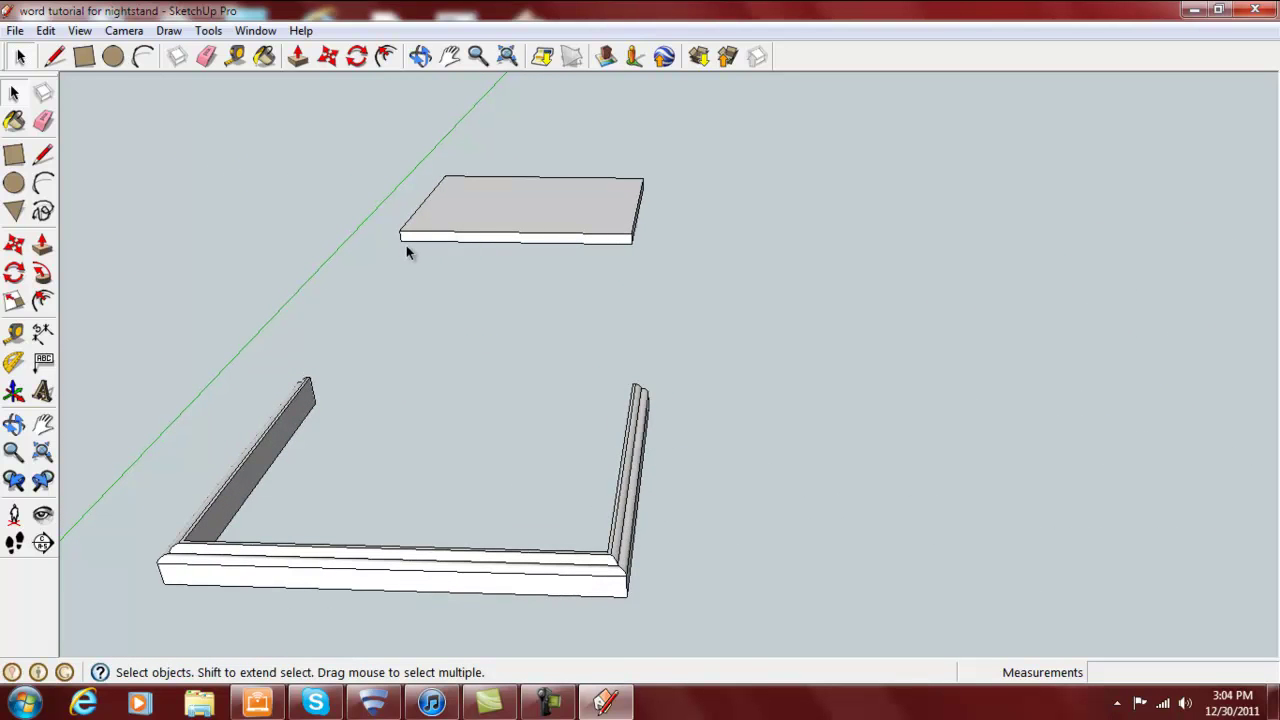
pyautogui.moveTo(414, 277); pyautogui.dragTo(466, 306, button='middle')
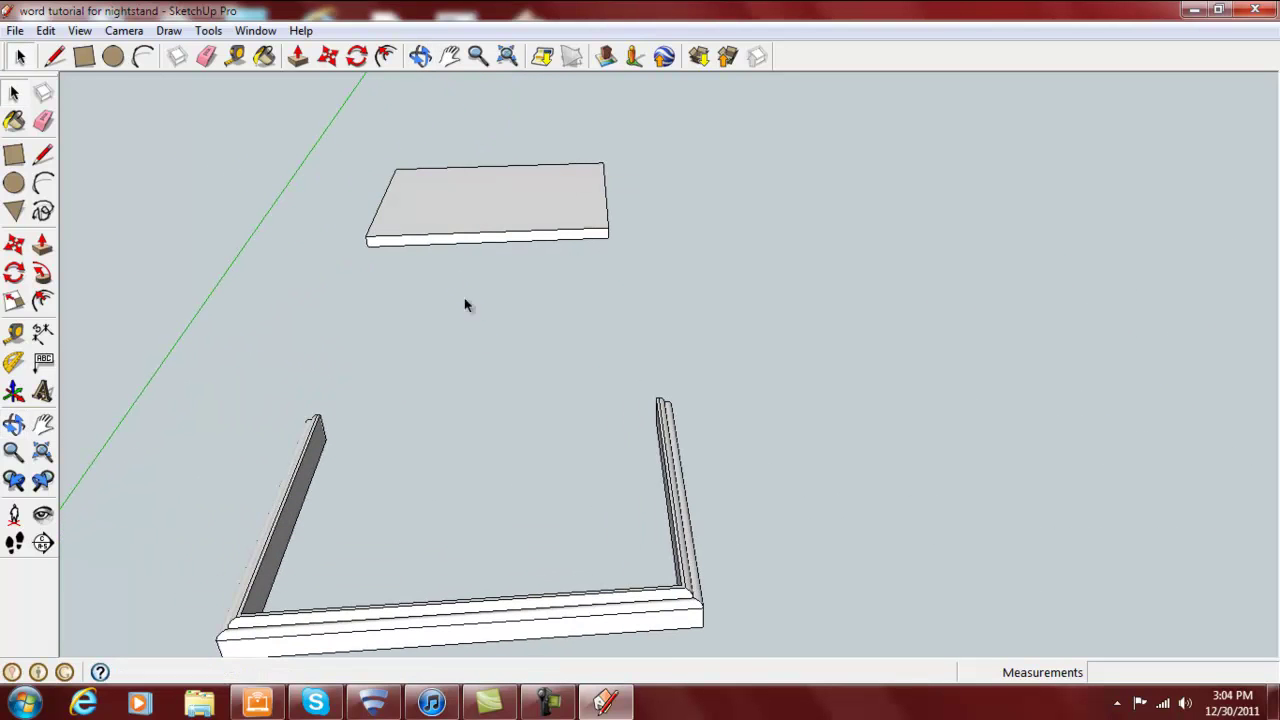
# - Move the top board by its bottom-left corner onto the frame's inner corner
pyautogui.click(15, 244)
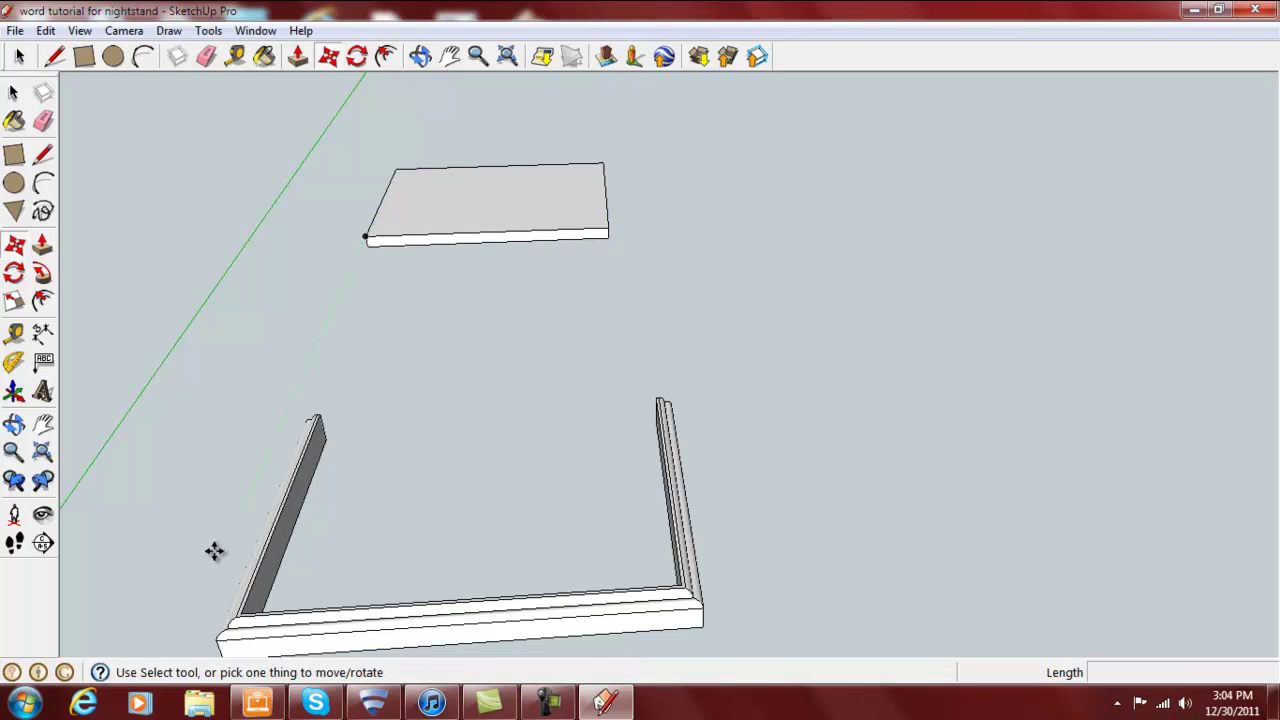
pyautogui.scroll(3, 245, 613)
pyautogui.scroll(4, 245, 613)
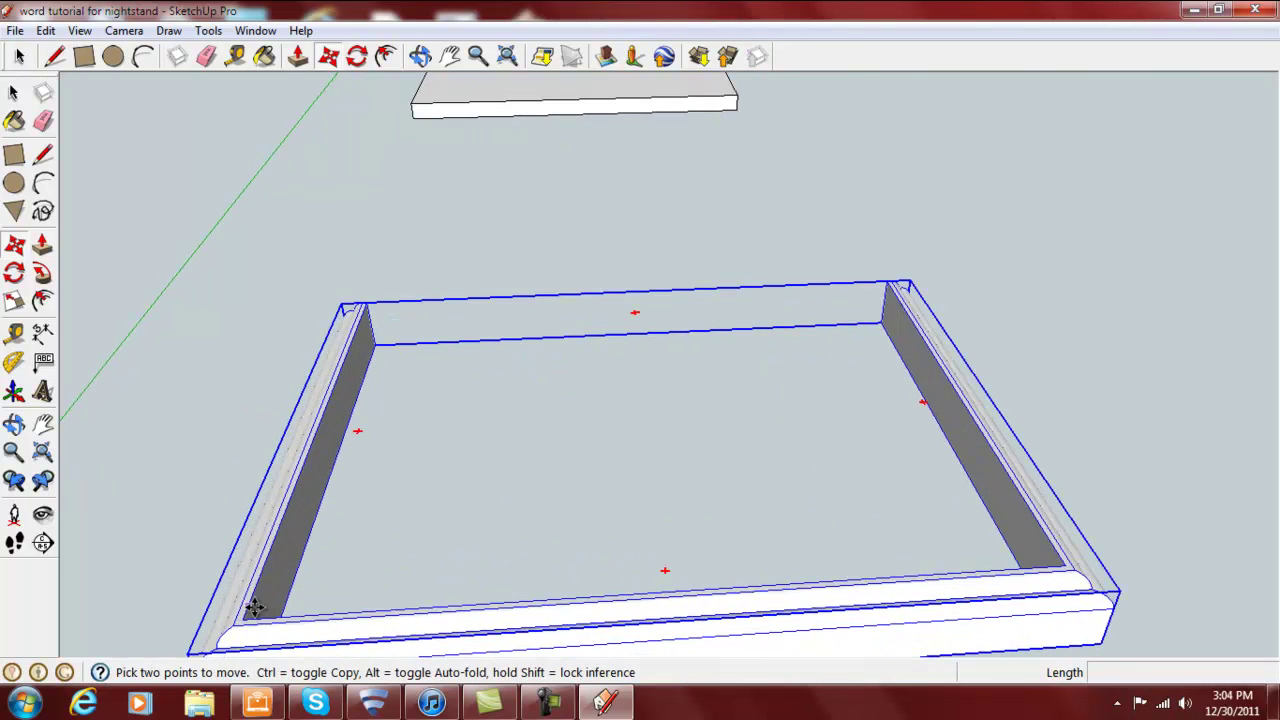
pyautogui.scroll(-5, 236, 622)
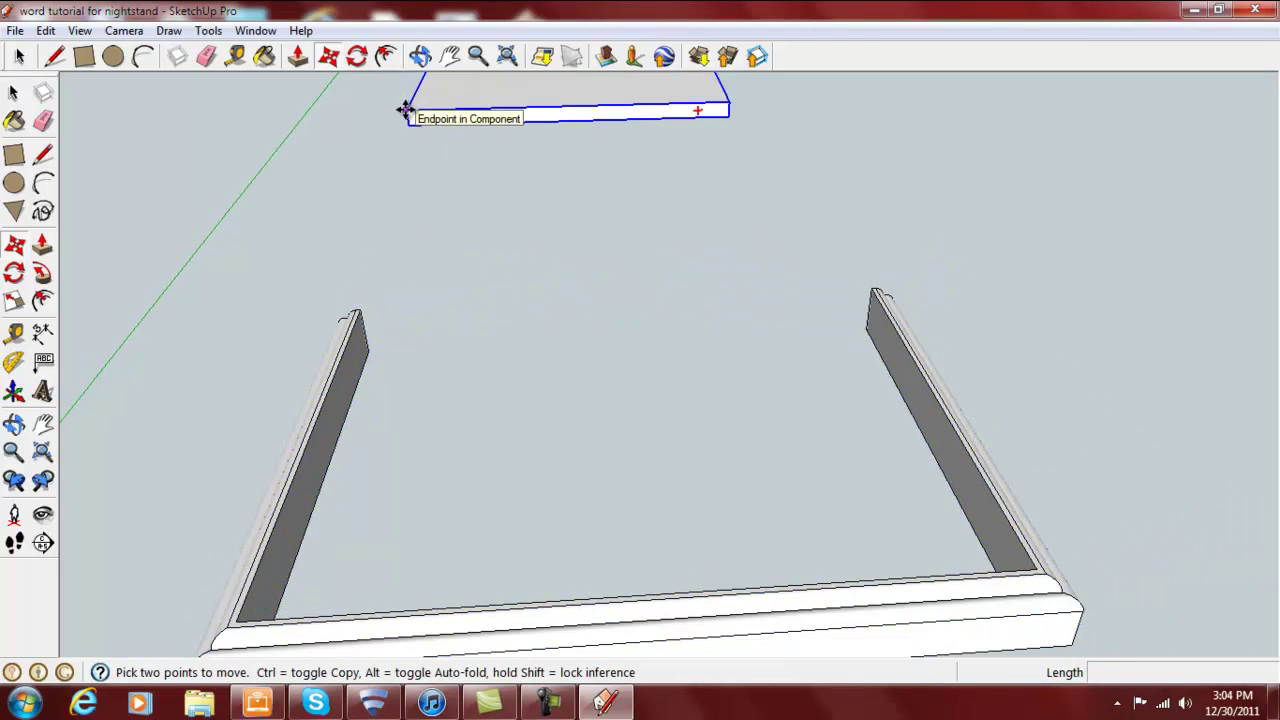
pyautogui.click(407, 122)
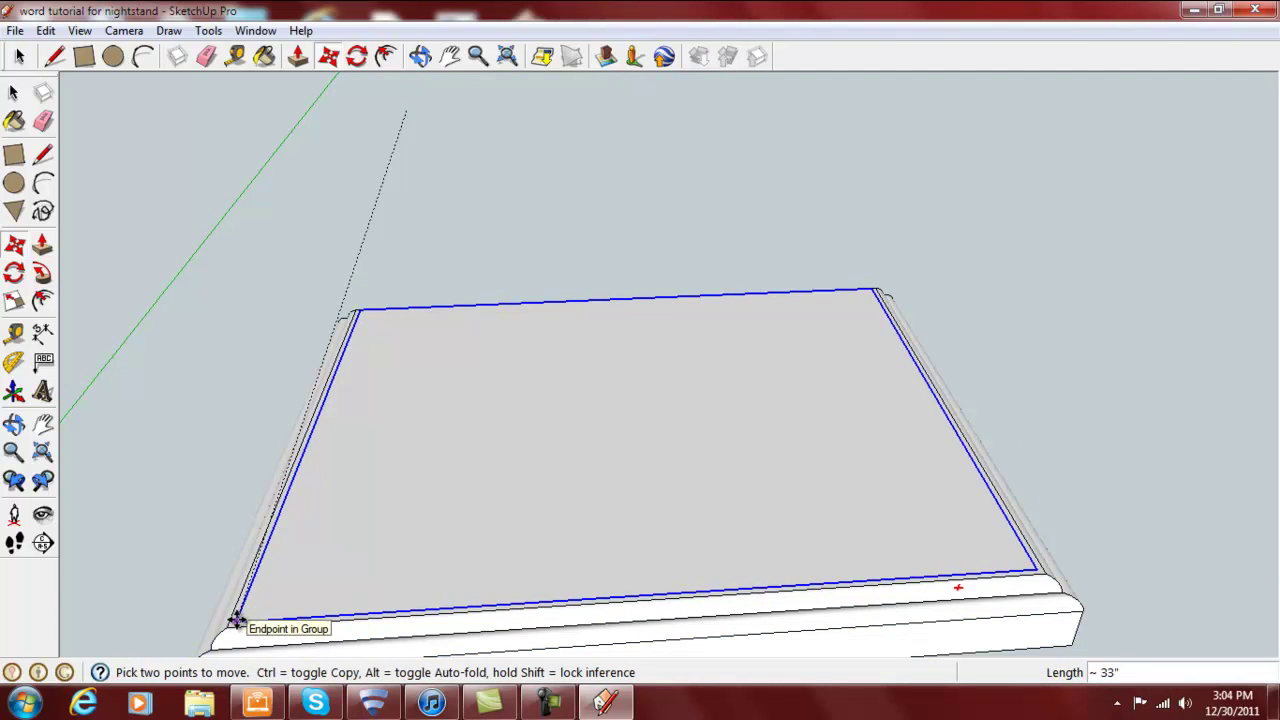
pyautogui.click(236, 620)
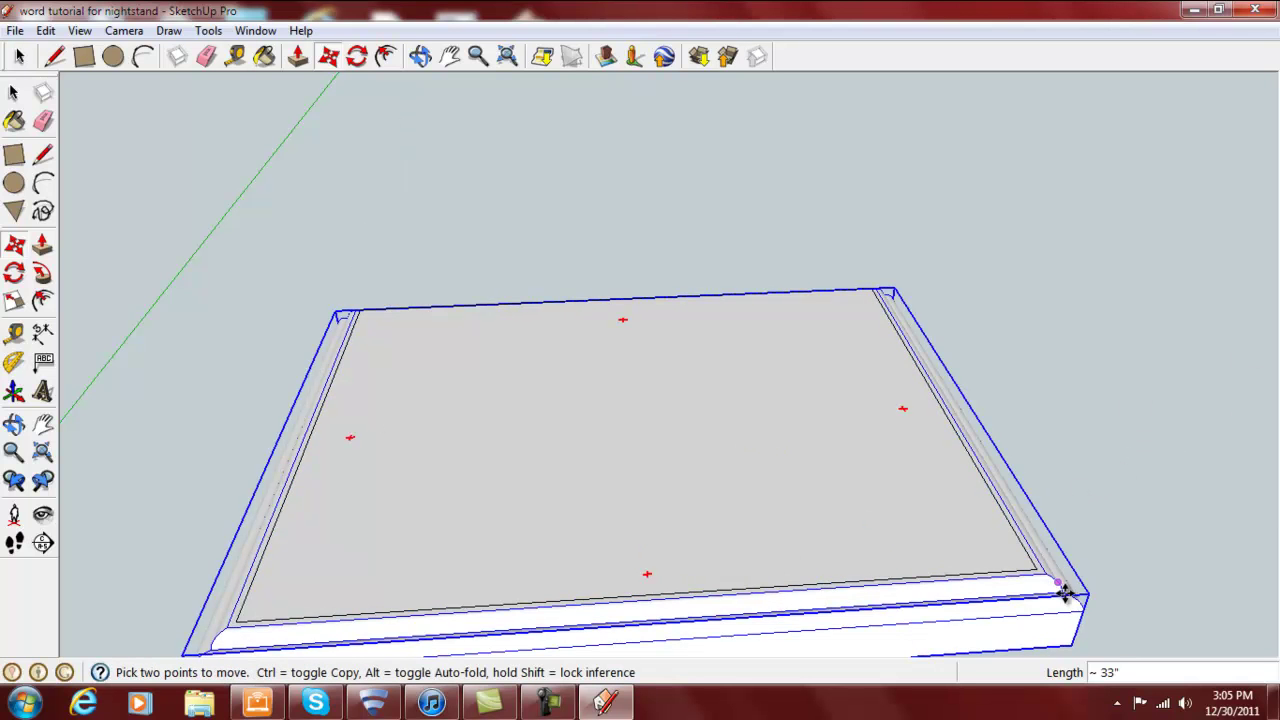
# - Copy the trim frame to a spot behind the assembled top
pyautogui.moveTo(1071, 620); pyautogui.dragTo(800, 632, button='middle')
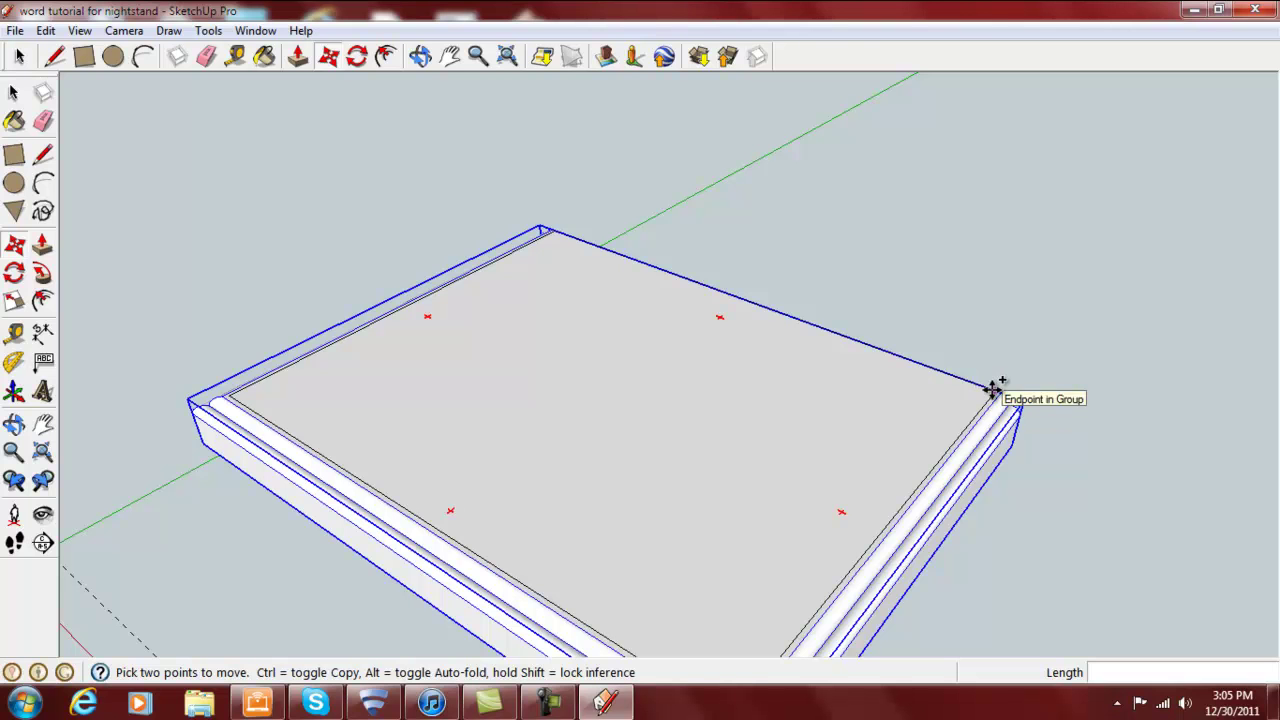
pyautogui.click(992, 388)
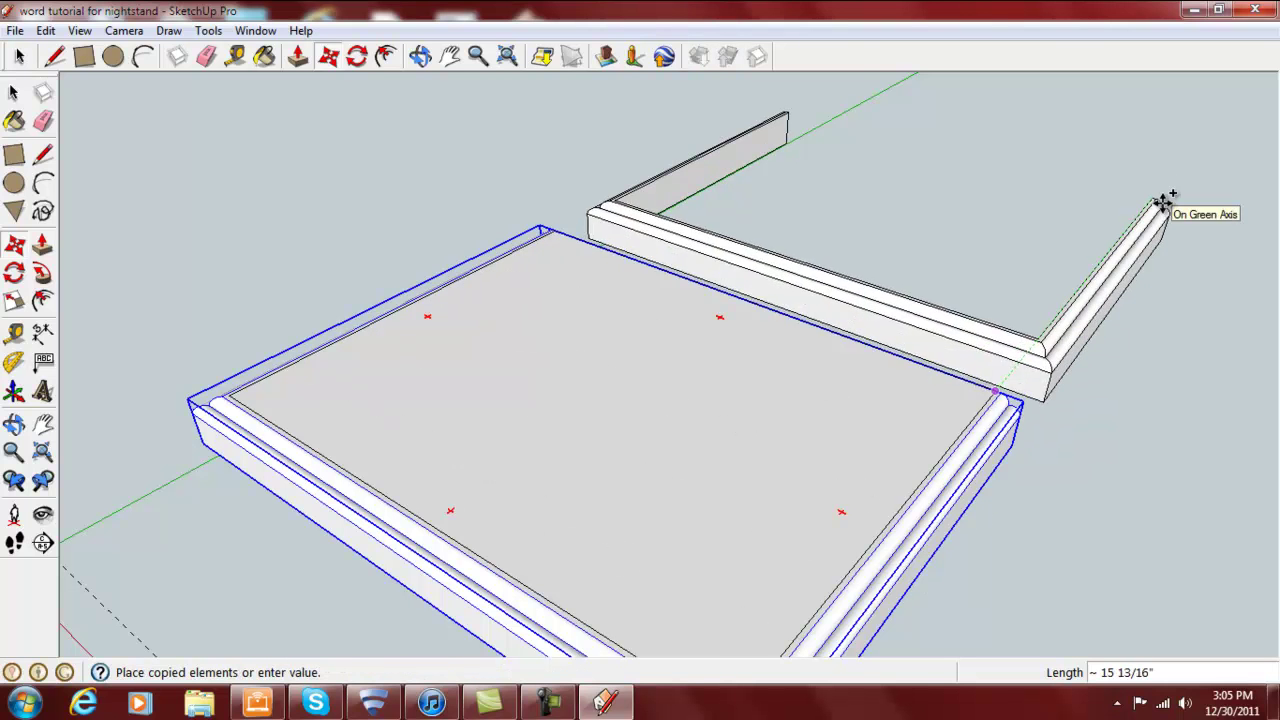
pyautogui.click(1195, 150)
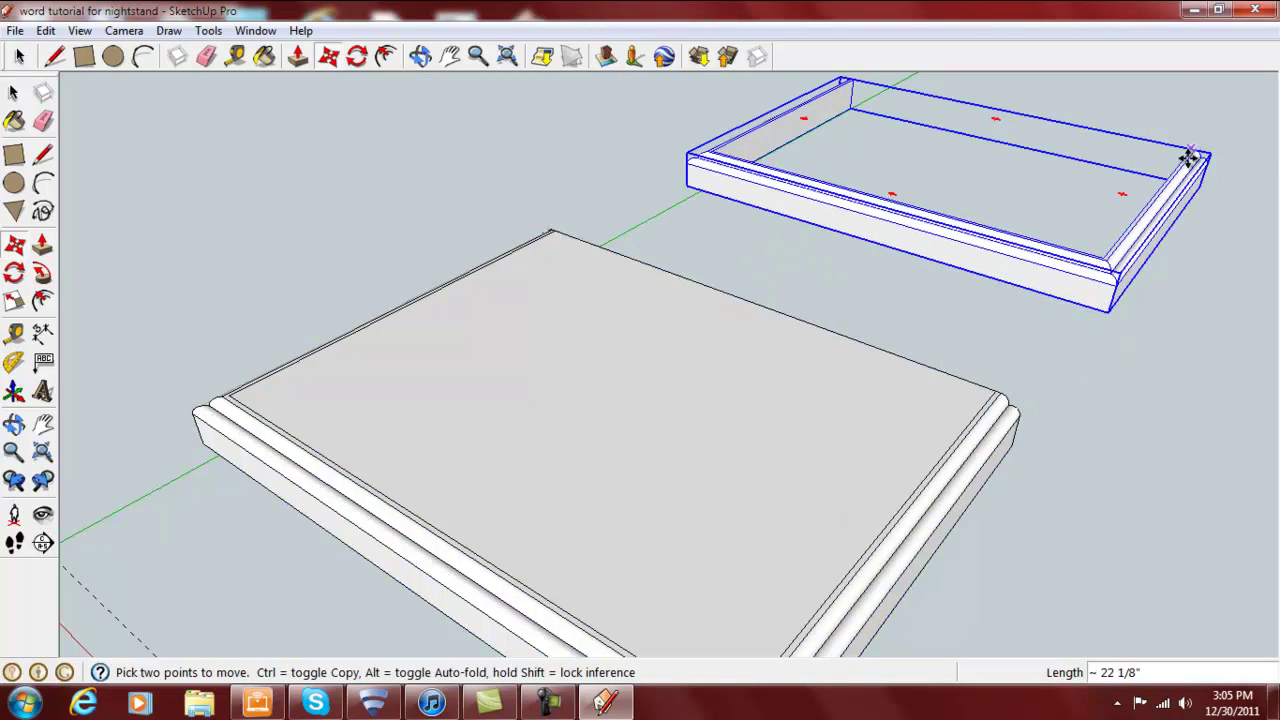
# - Copy the top board beyond the spare frame and zoom out to see all pieces
pyautogui.click(985, 386)
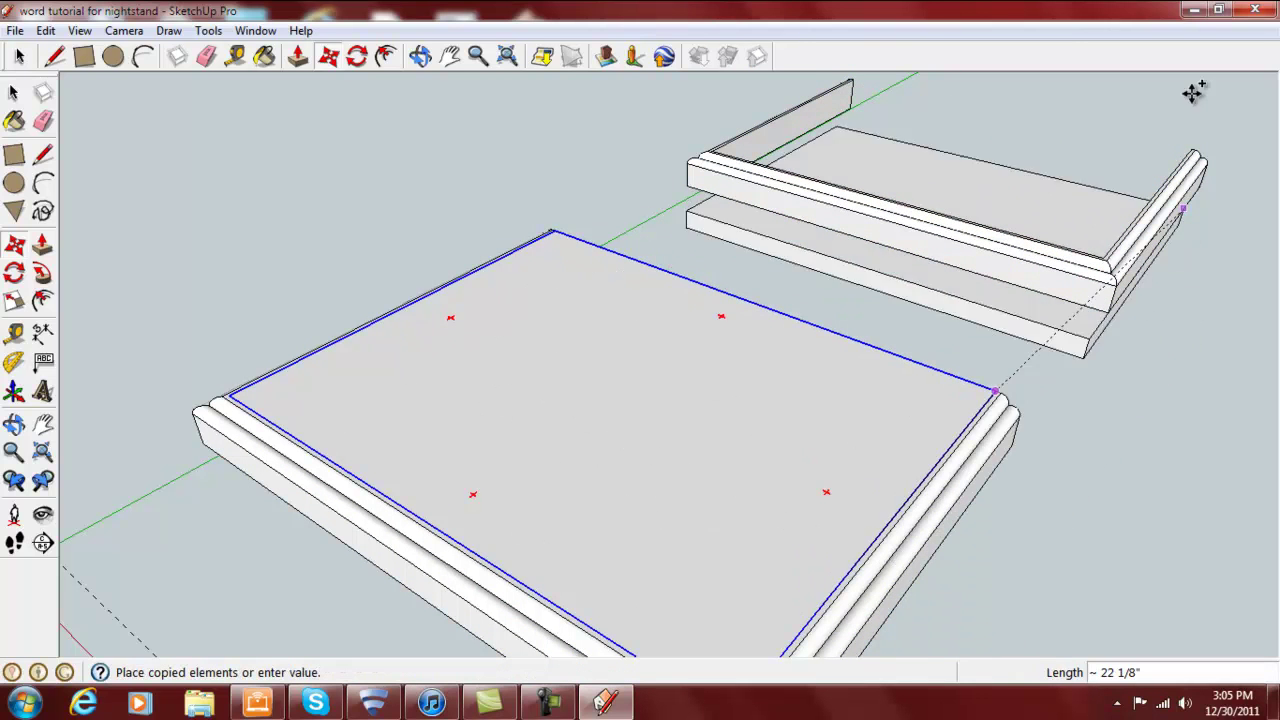
pyautogui.moveTo(1237, 89)
pyautogui.keyDown('shift'); pyautogui.mouseDown(button='middle')
pyautogui.moveTo(1246, 80)
pyautogui.moveTo(1236, 112)
pyautogui.mouseUp(button='middle'); pyautogui.keyUp('shift')
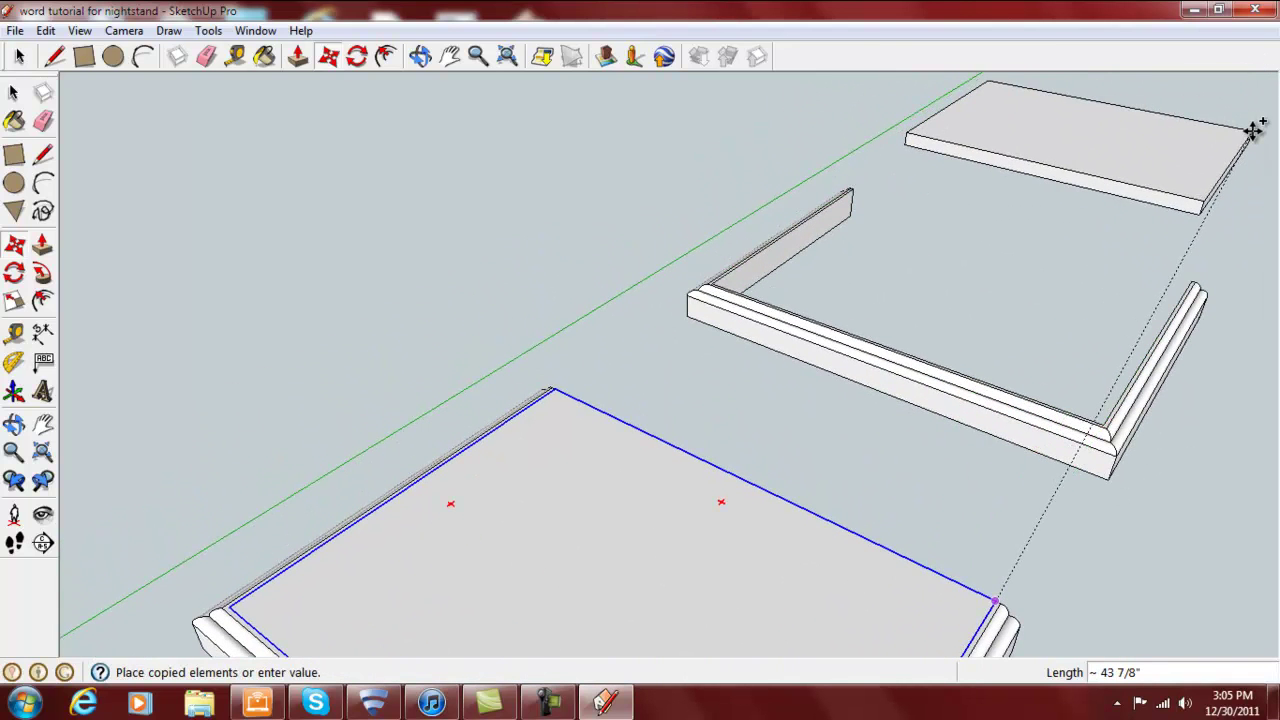
pyautogui.click(1251, 130)
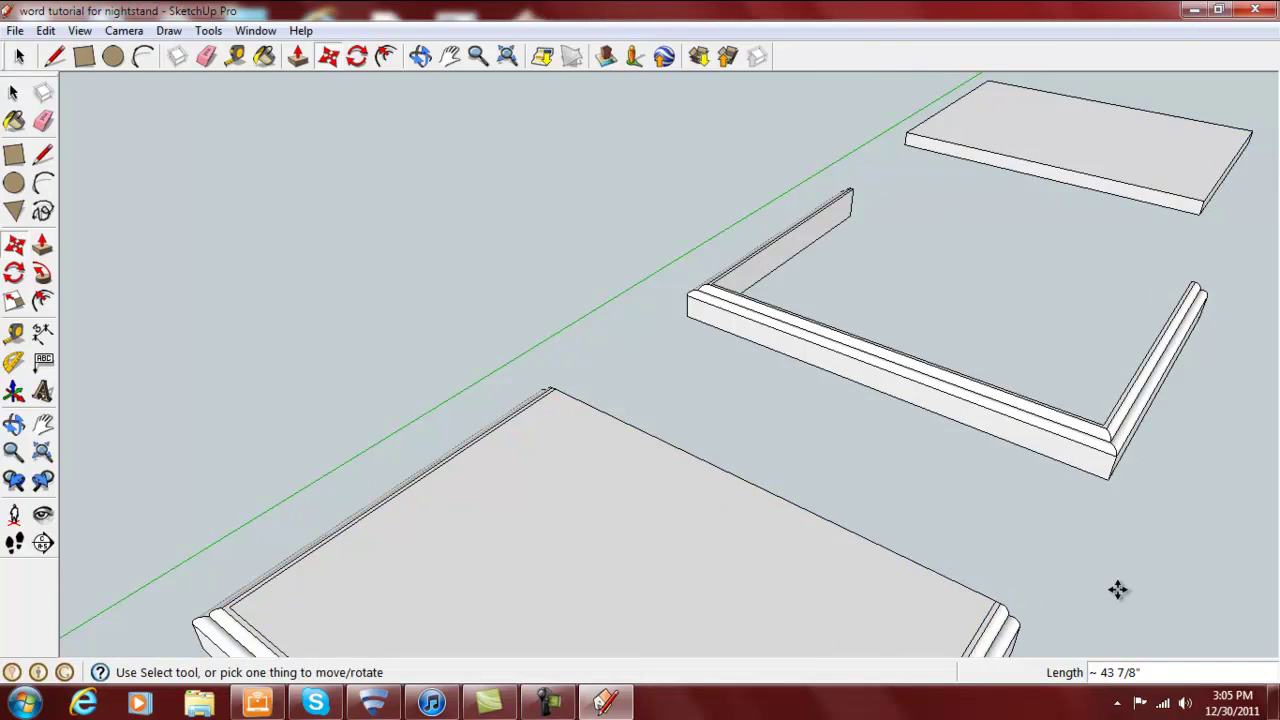
pyautogui.scroll(-2, 1118, 570)
pyautogui.moveTo(1115, 592); pyautogui.dragTo(969, 203, button='middle')
pyautogui.press('m')
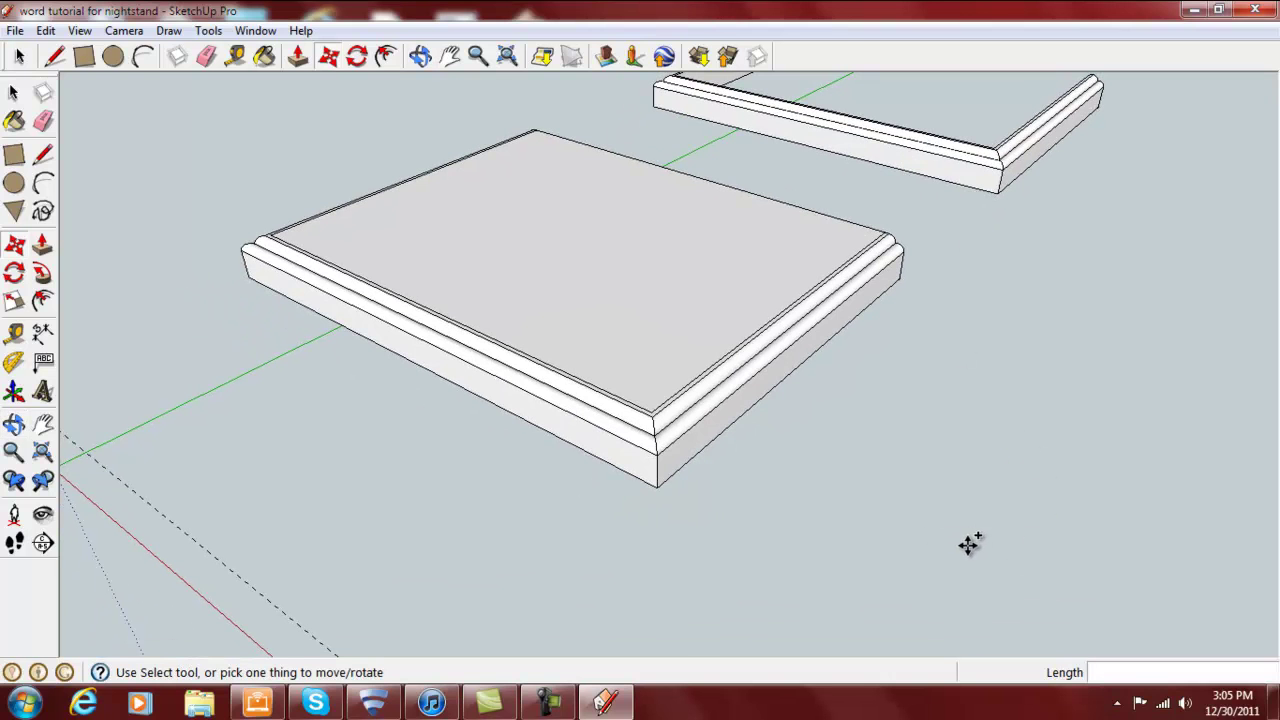
pyautogui.scroll(-5, 972, 538)
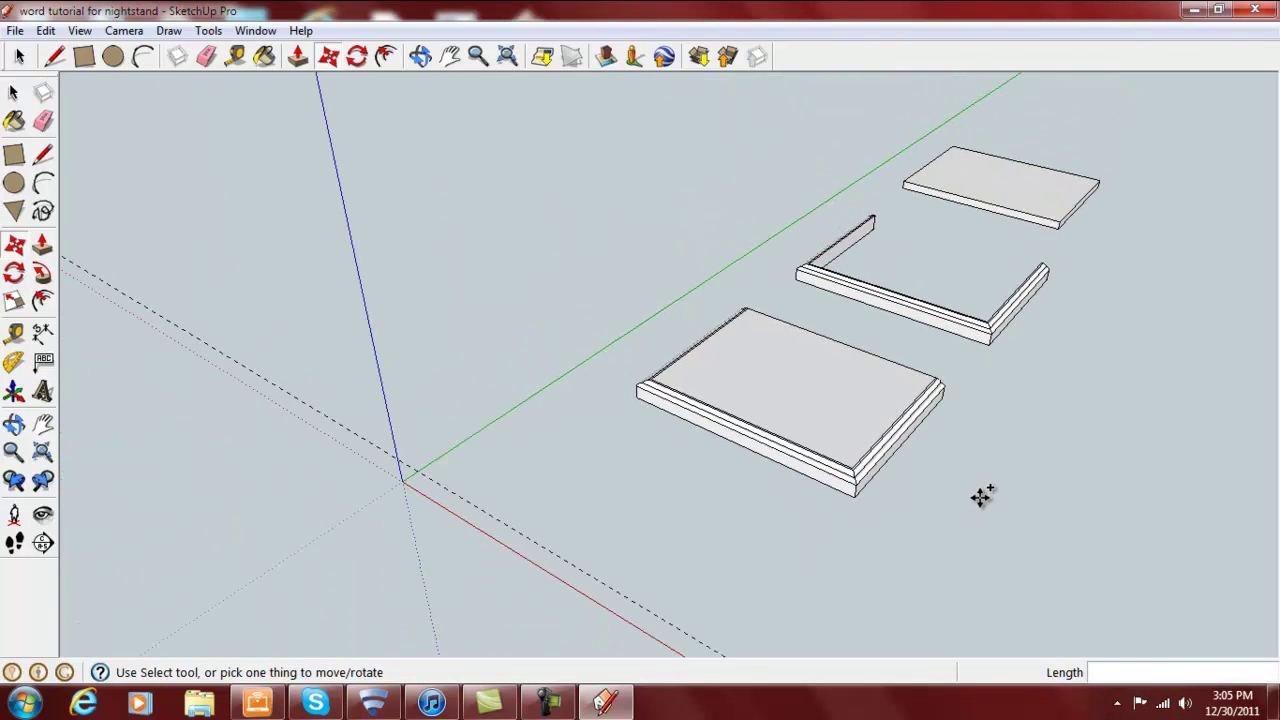